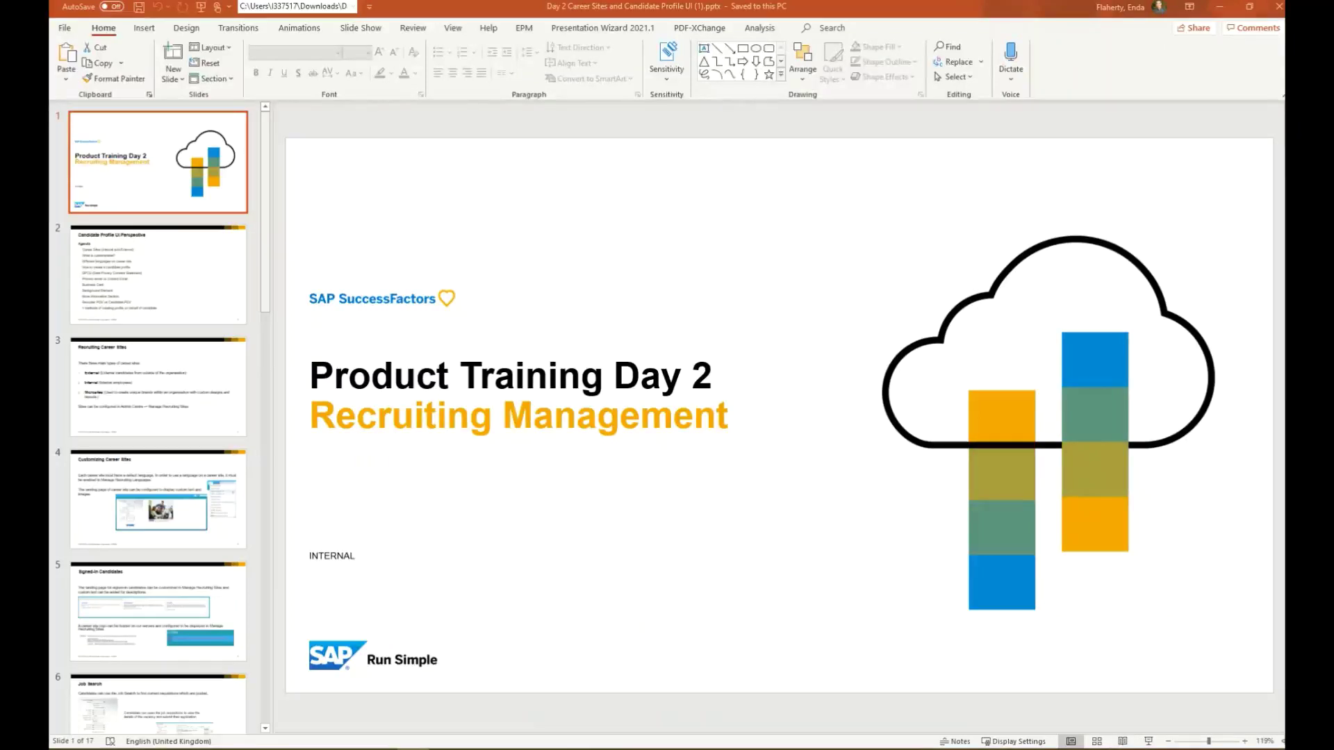
Step: Show slide 2, the 'Candidate Profile UI Perspective' agenda with its eleven topics
{"action": "left_click", "coordinate": [170, 271]}
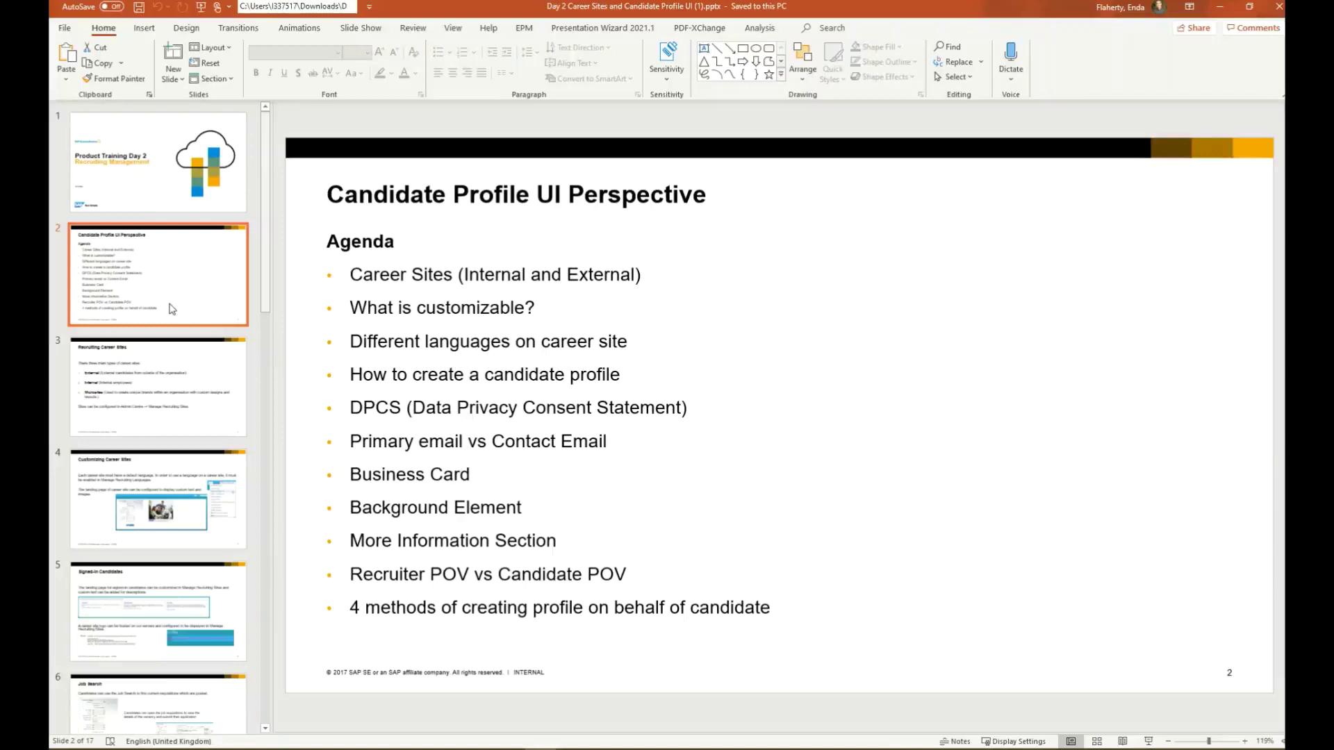
Step: Advance to slide 3, 'Recruiting Career Sites', covering External, Internal and Microsites
{"action": "key", "text": "Down"}
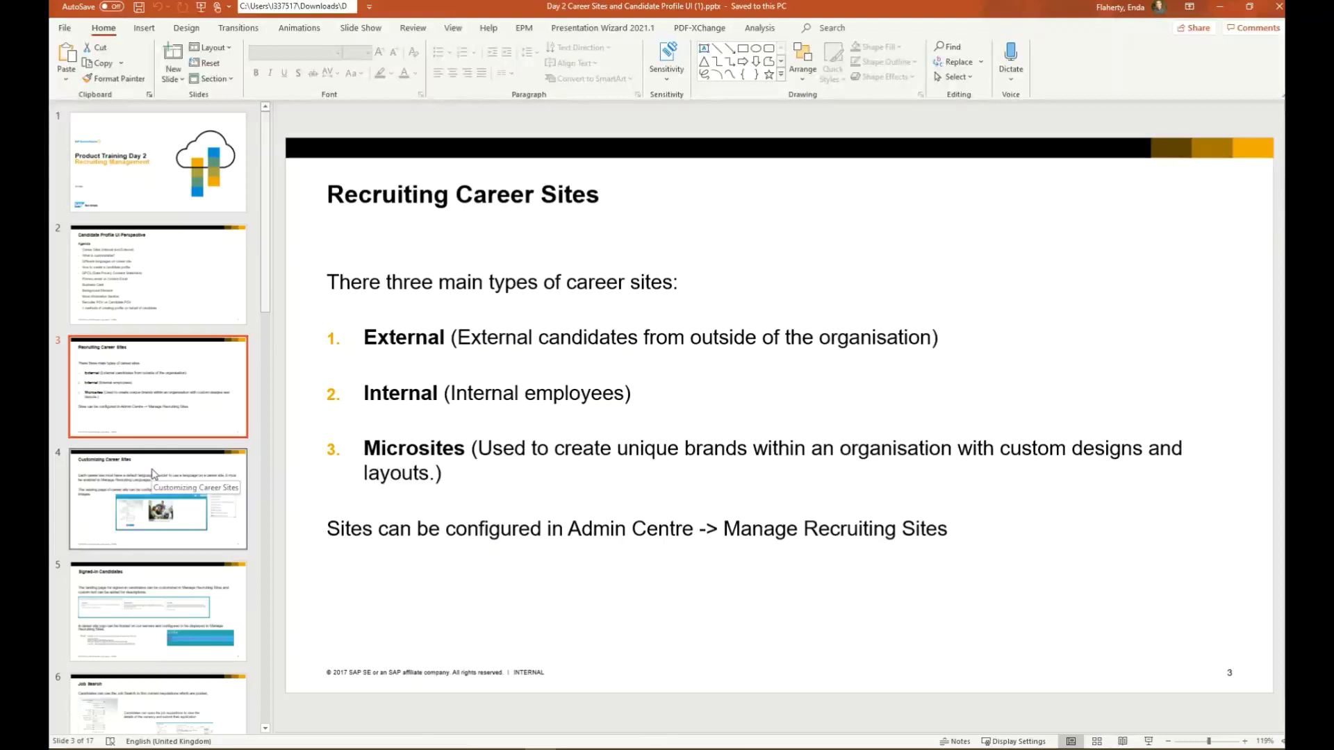
Step: Display slide 4, 'Customizing Career Sites', on default languages and configurable landing pages
{"action": "left_click", "coordinate": [154, 475]}
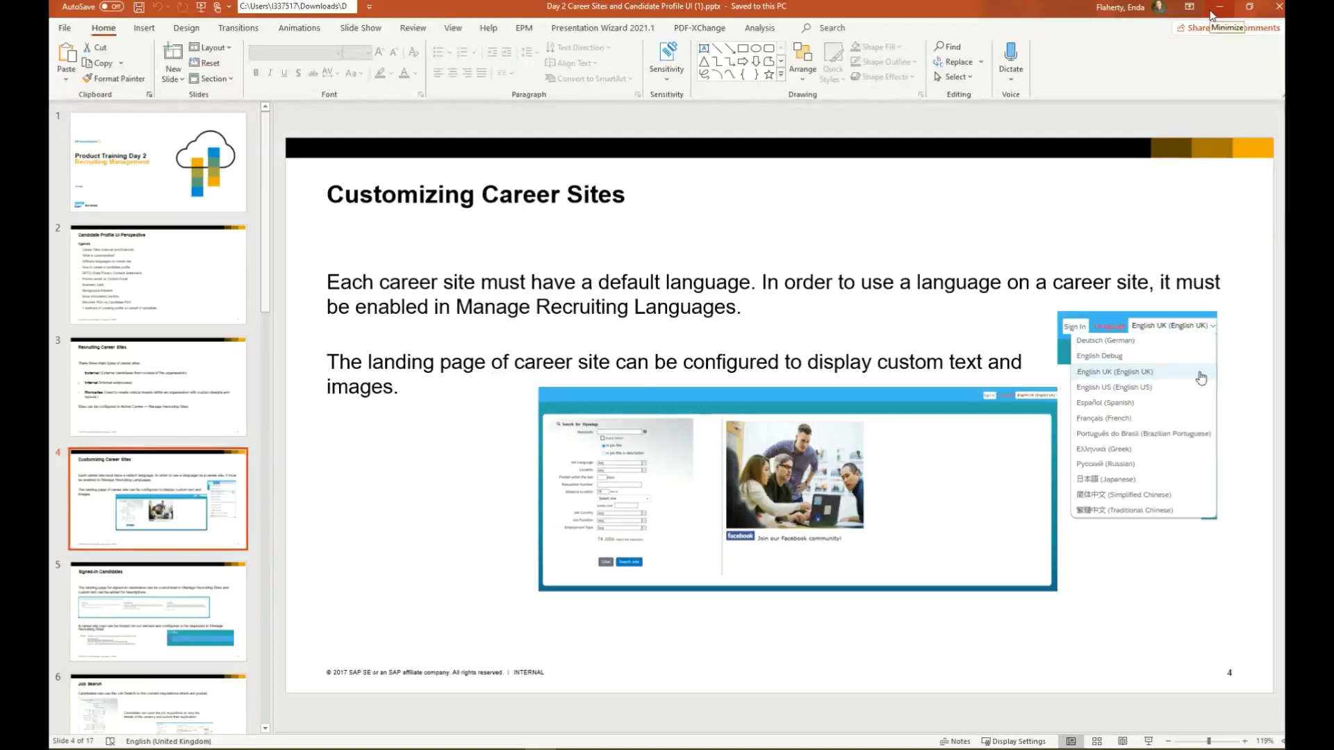
Step: Put PowerPoint away and open the Default Site's Edit Site page from Manage Recruiting Sites
{"action": "left_click", "coordinate": [1219, 8]}
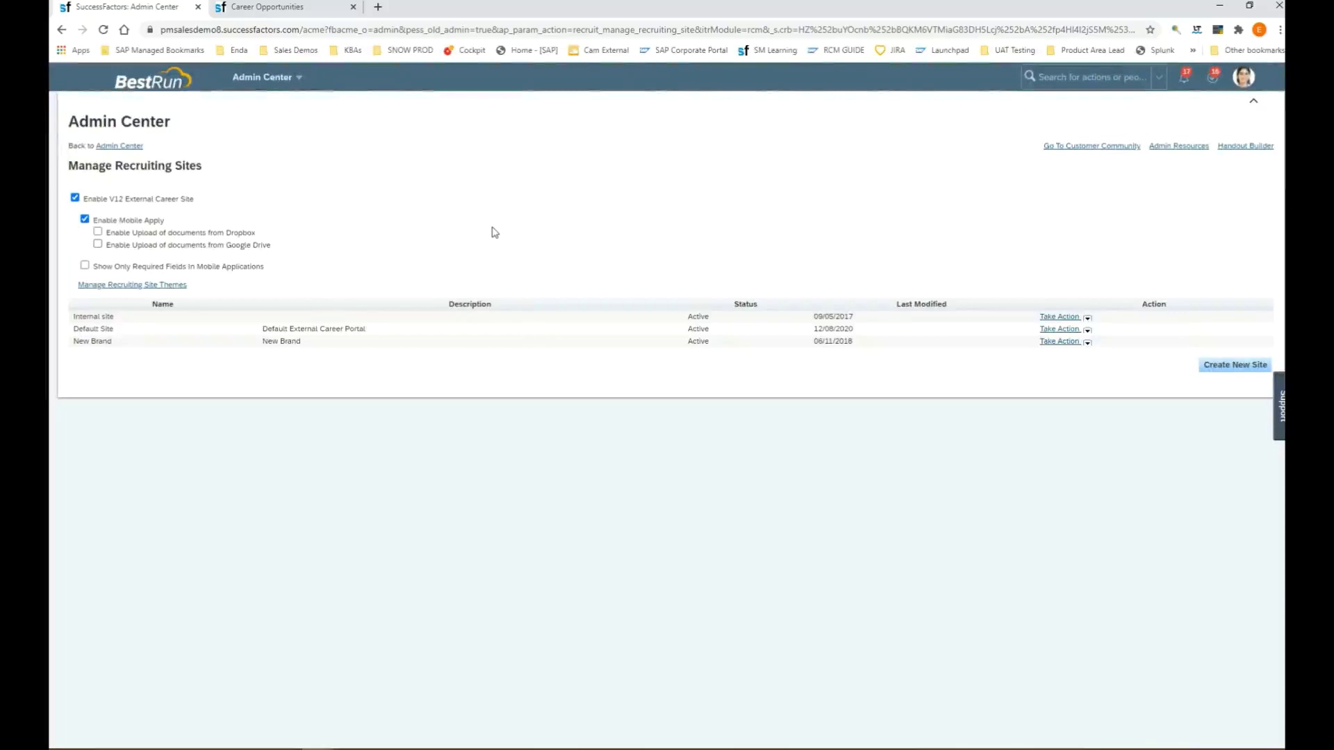
{"action": "left_click", "coordinate": [1243, 80]}
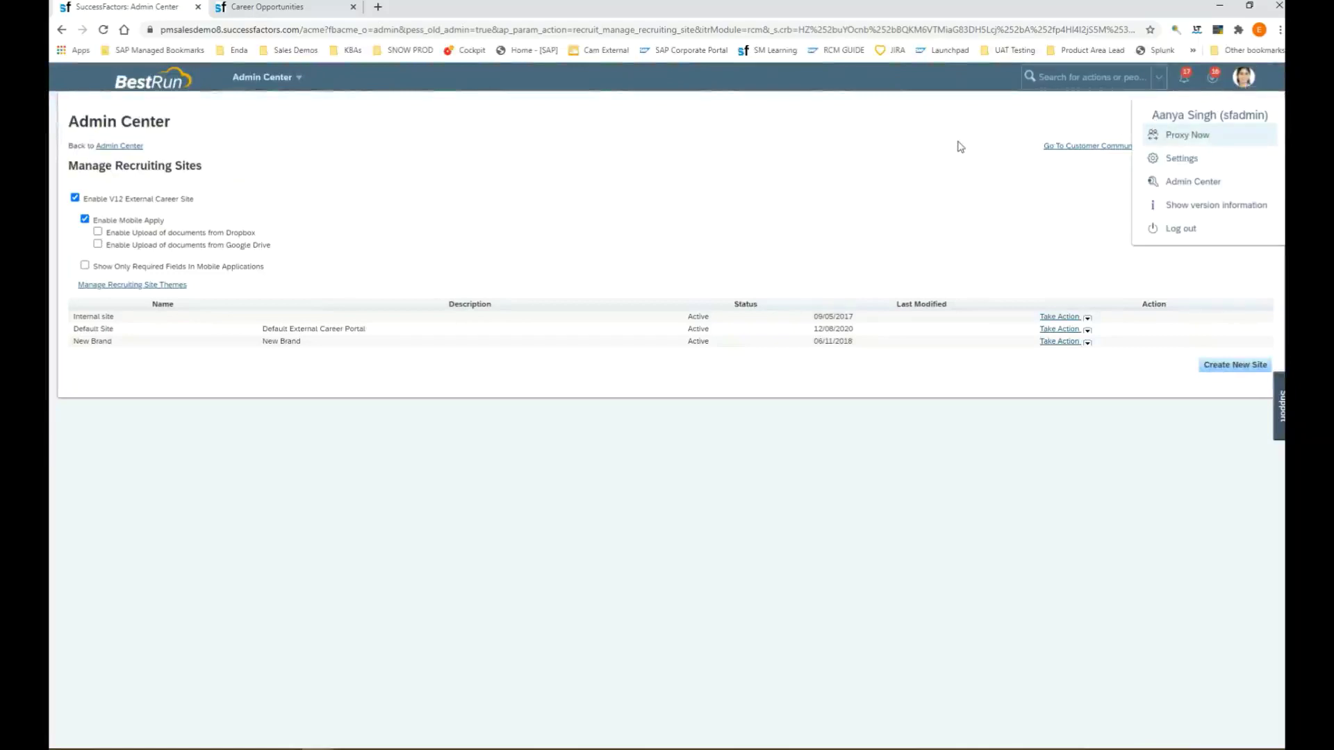
{"action": "left_click", "coordinate": [849, 142]}
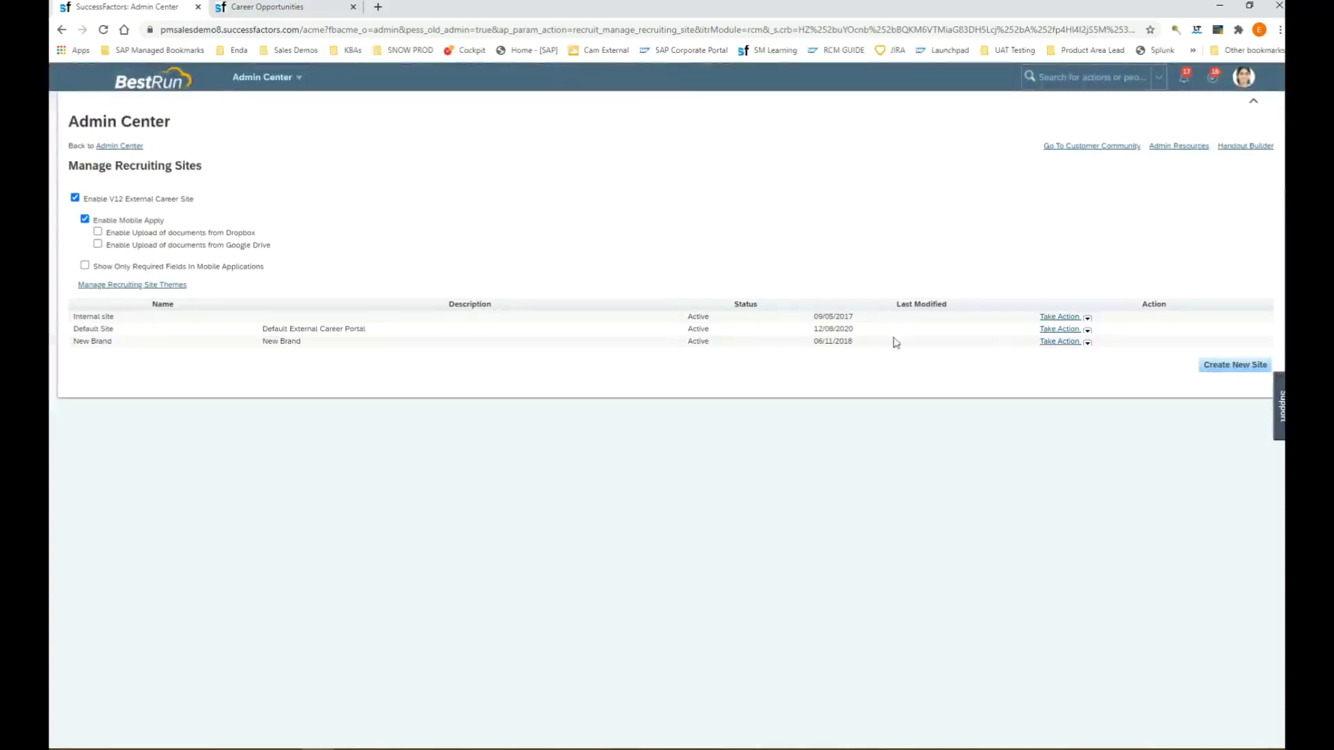
{"action": "left_click", "coordinate": [1060, 341]}
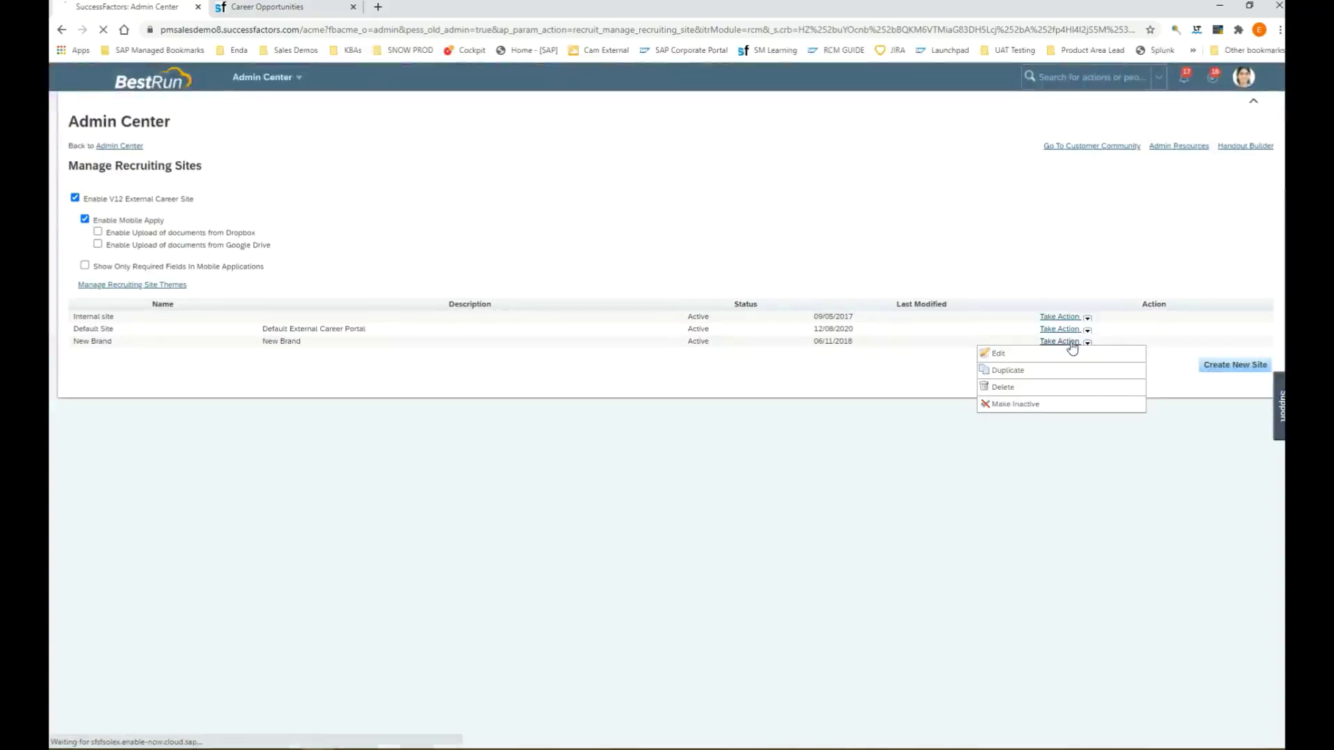
{"action": "left_click", "coordinate": [1045, 354]}
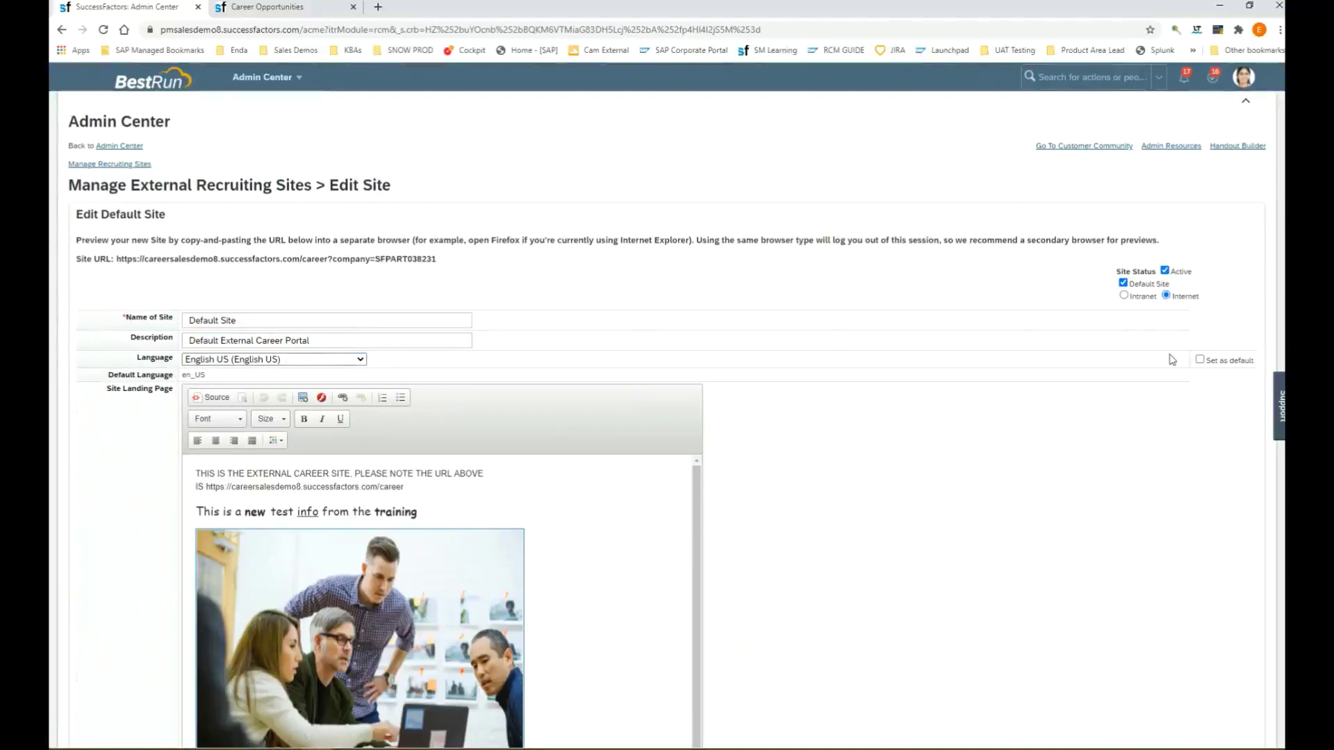
Step: Mark the Default Site as default and locate the career URL in the landing text
{"action": "left_click", "coordinate": [1199, 360]}
{"action": "scroll", "coordinate": [764, 319], "scroll_direction": "down", "scroll_amount": 2}
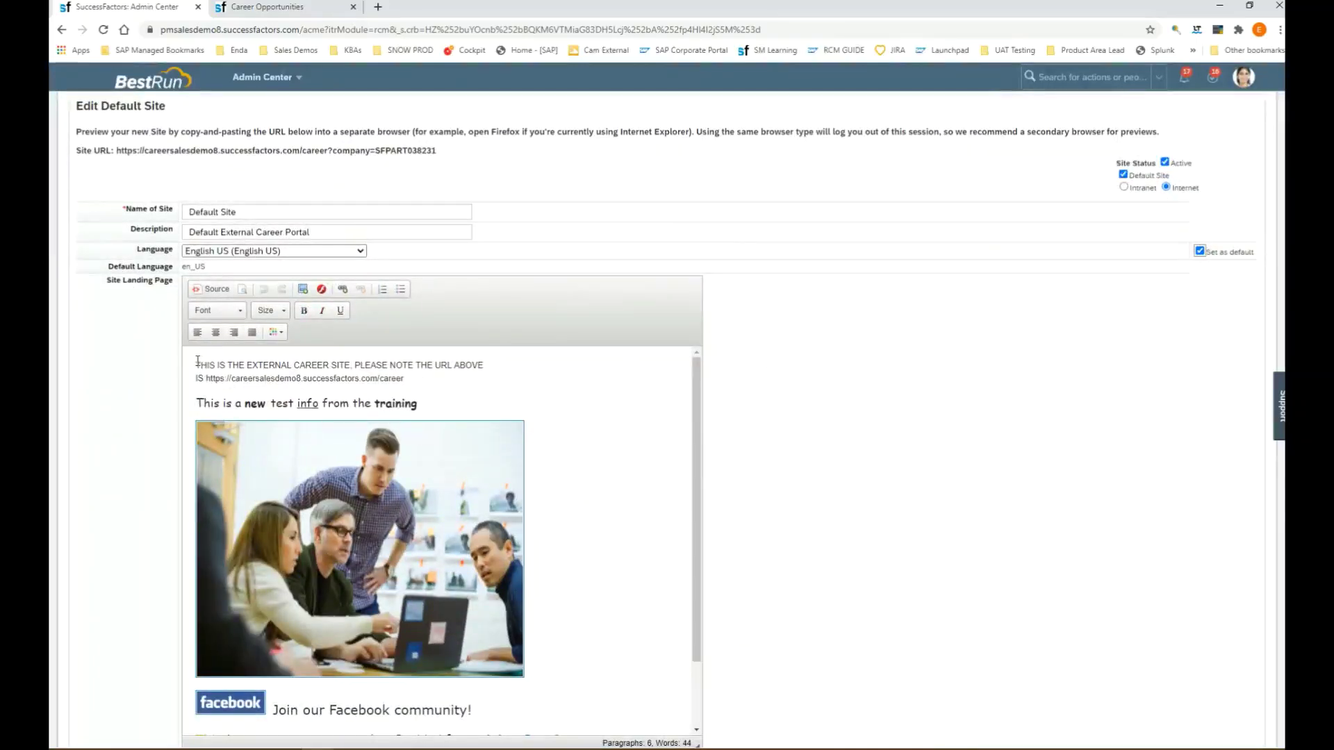
{"action": "left_click_drag", "start_coordinate": [197, 361], "coordinate": [504, 373]}
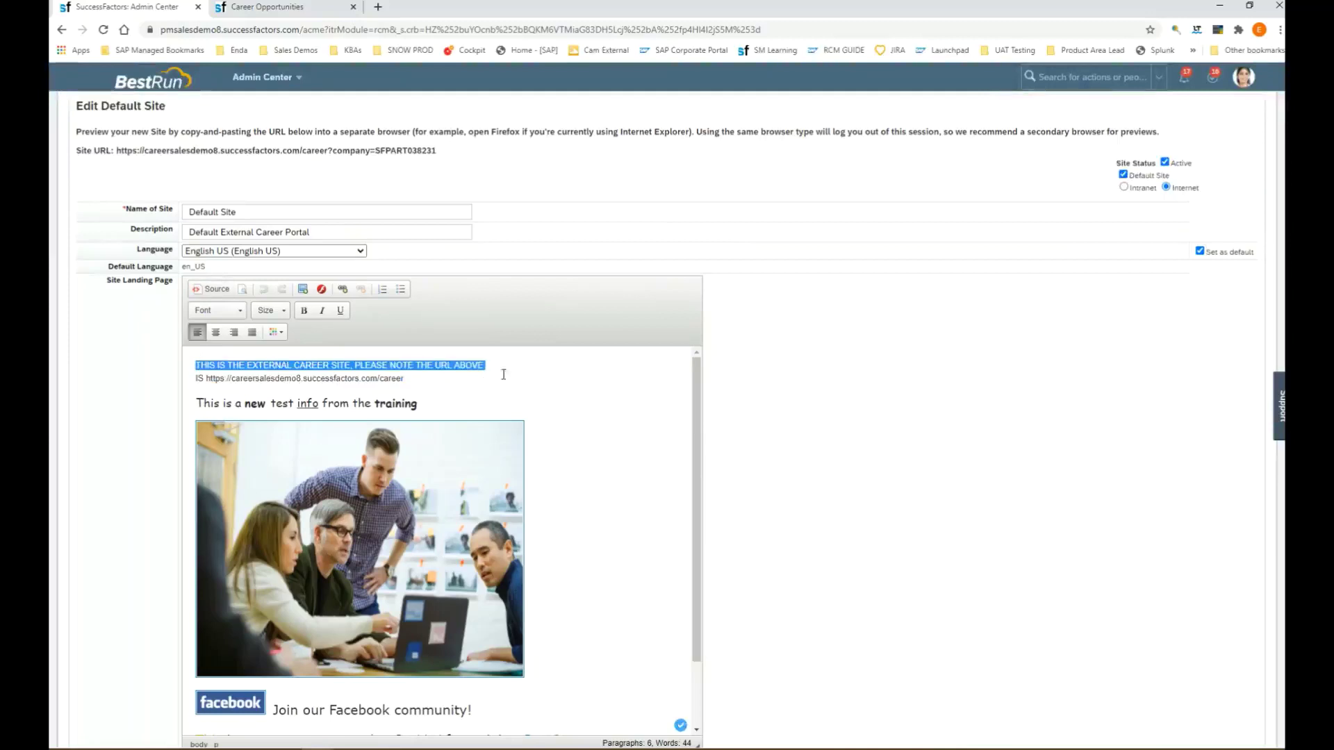
{"action": "left_click", "coordinate": [490, 387]}
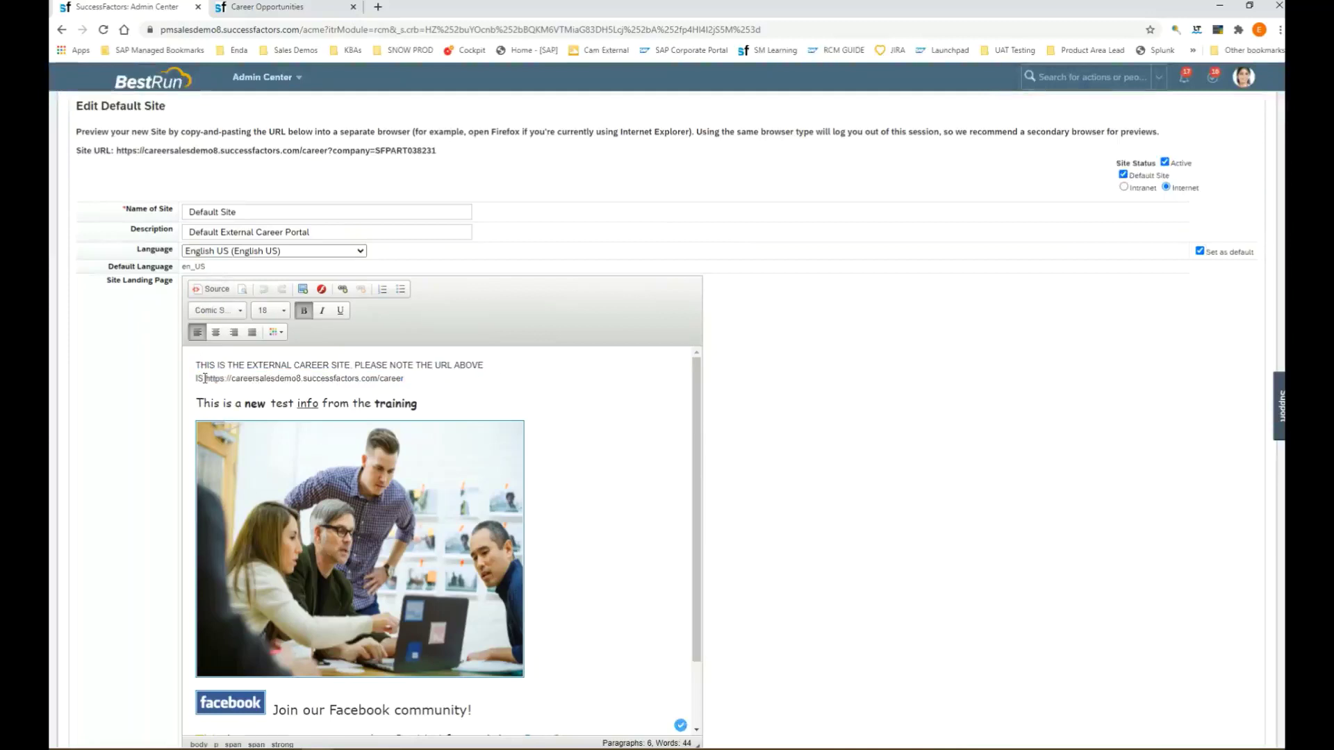
{"action": "left_click_drag", "start_coordinate": [206, 379], "coordinate": [445, 384]}
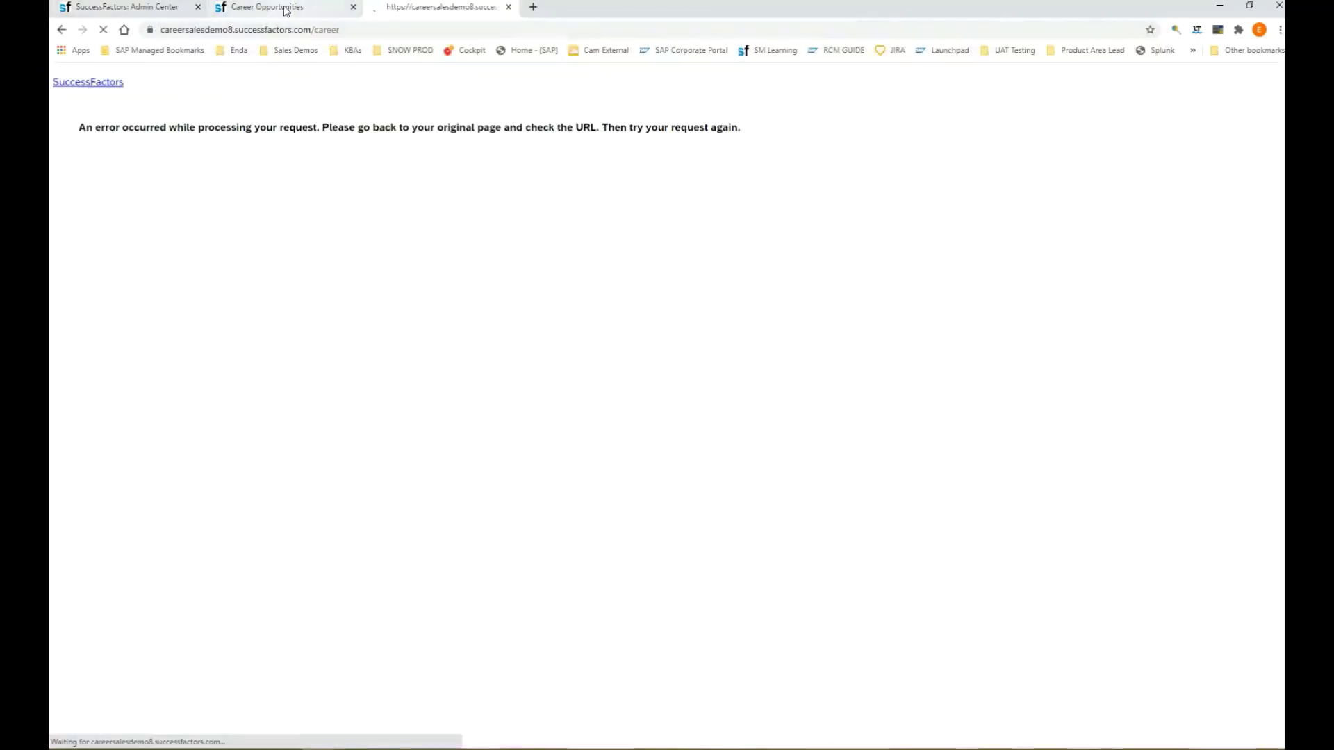
Step: Replace the landing page's old career URL with the full copied Site URL
{"action": "left_click", "coordinate": [147, 8]}
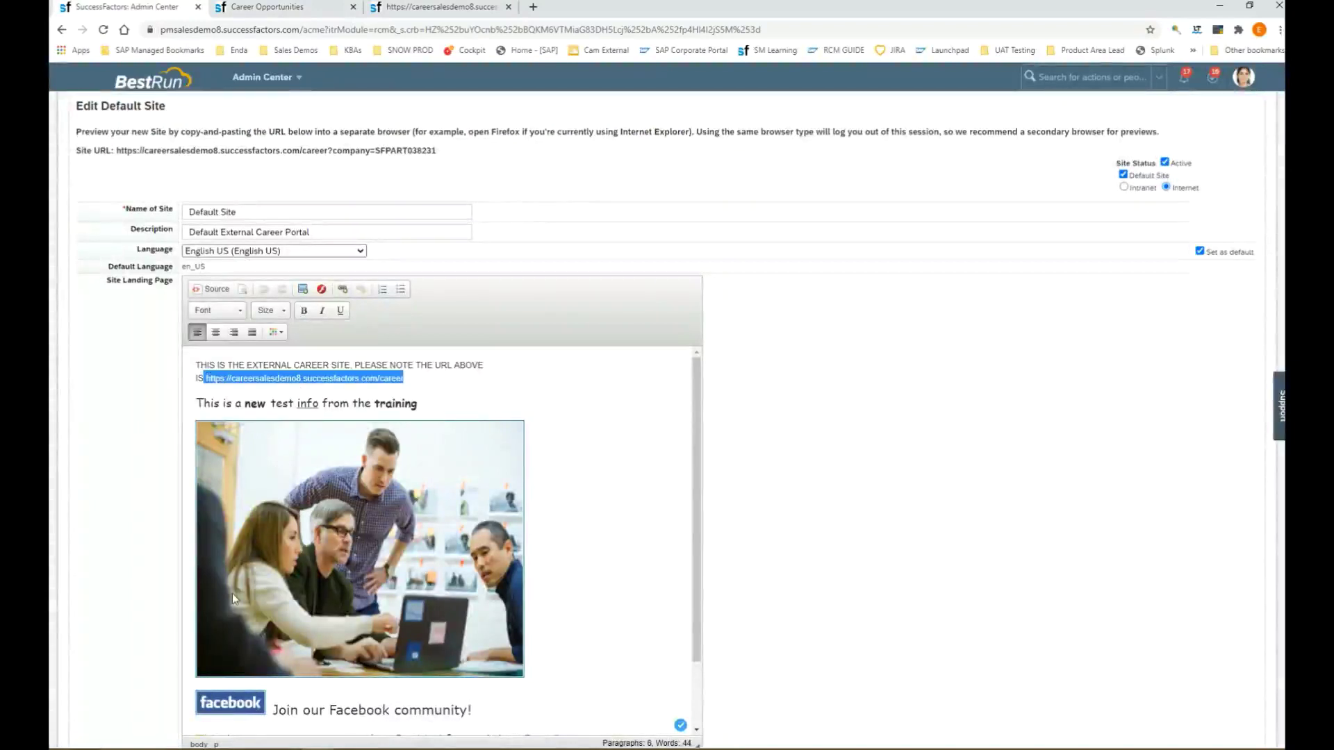
{"action": "left_click_drag", "start_coordinate": [438, 152], "coordinate": [122, 167]}
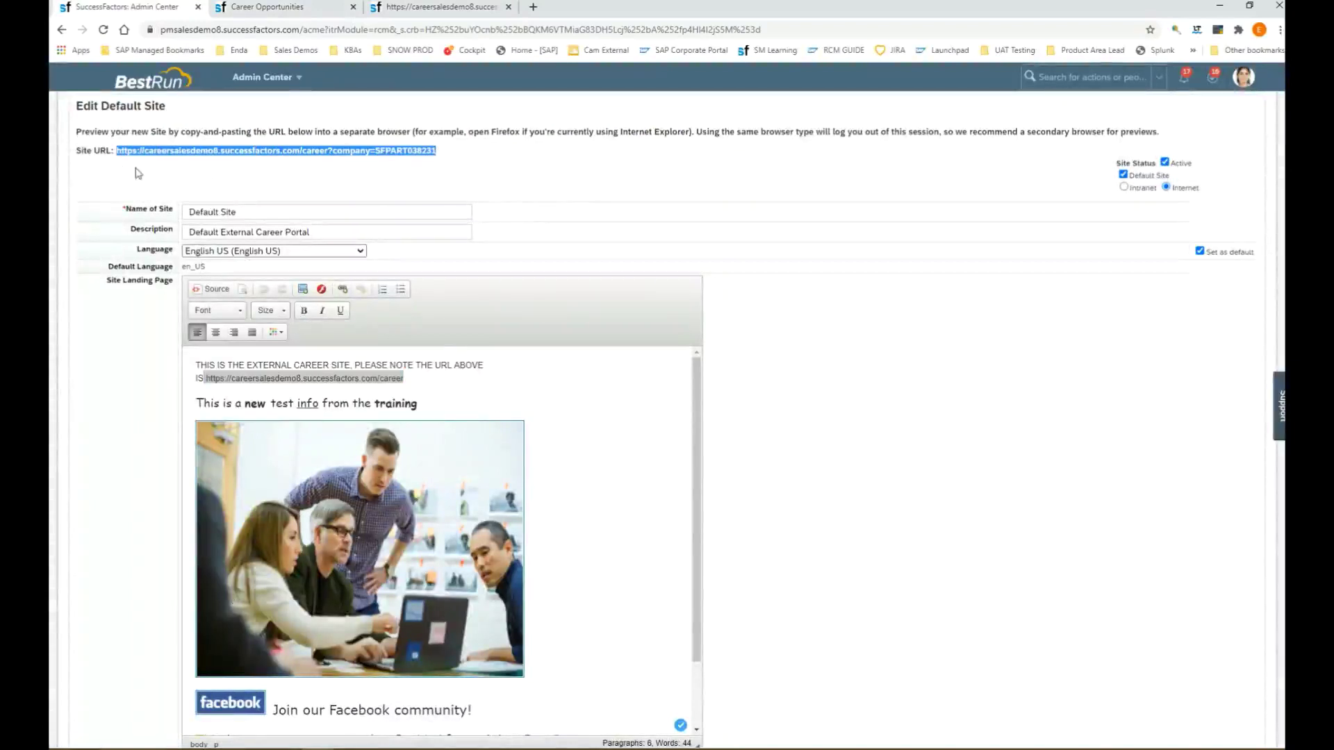
{"action": "left_click", "coordinate": [423, 377]}
{"action": "left_click_drag", "start_coordinate": [423, 378], "coordinate": [208, 378]}
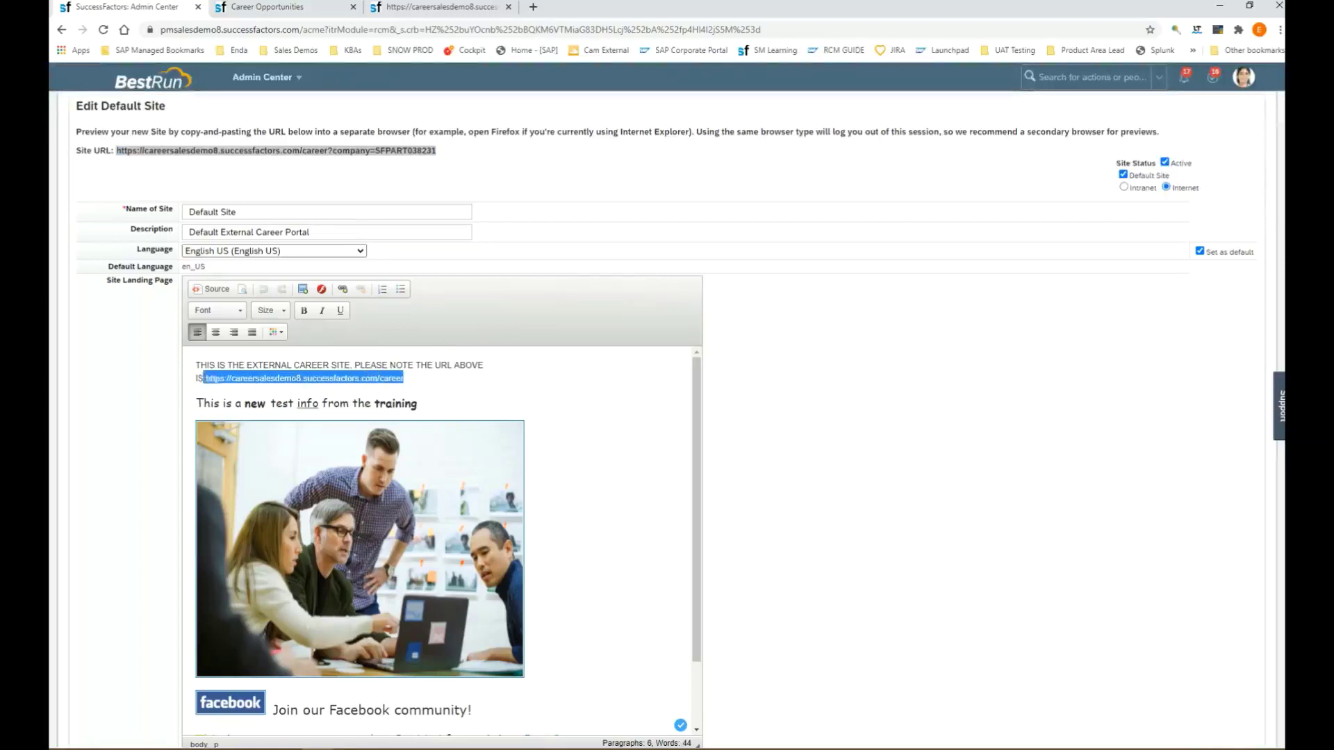
{"action": "key", "text": "ctrl+v"}
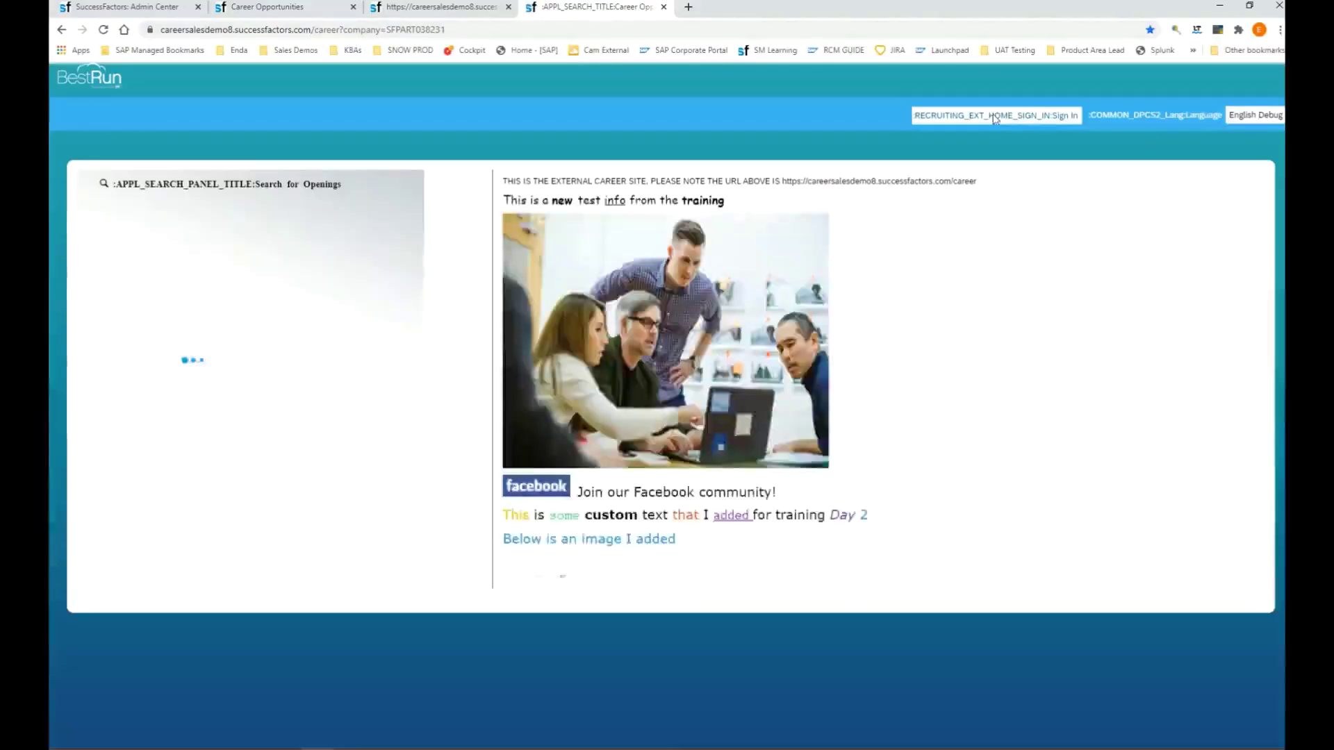
Step: Switch the career site language to English UK and close the leftover error-page tab
{"action": "left_click", "coordinate": [1255, 116]}
{"action": "left_click", "coordinate": [1231, 171]}
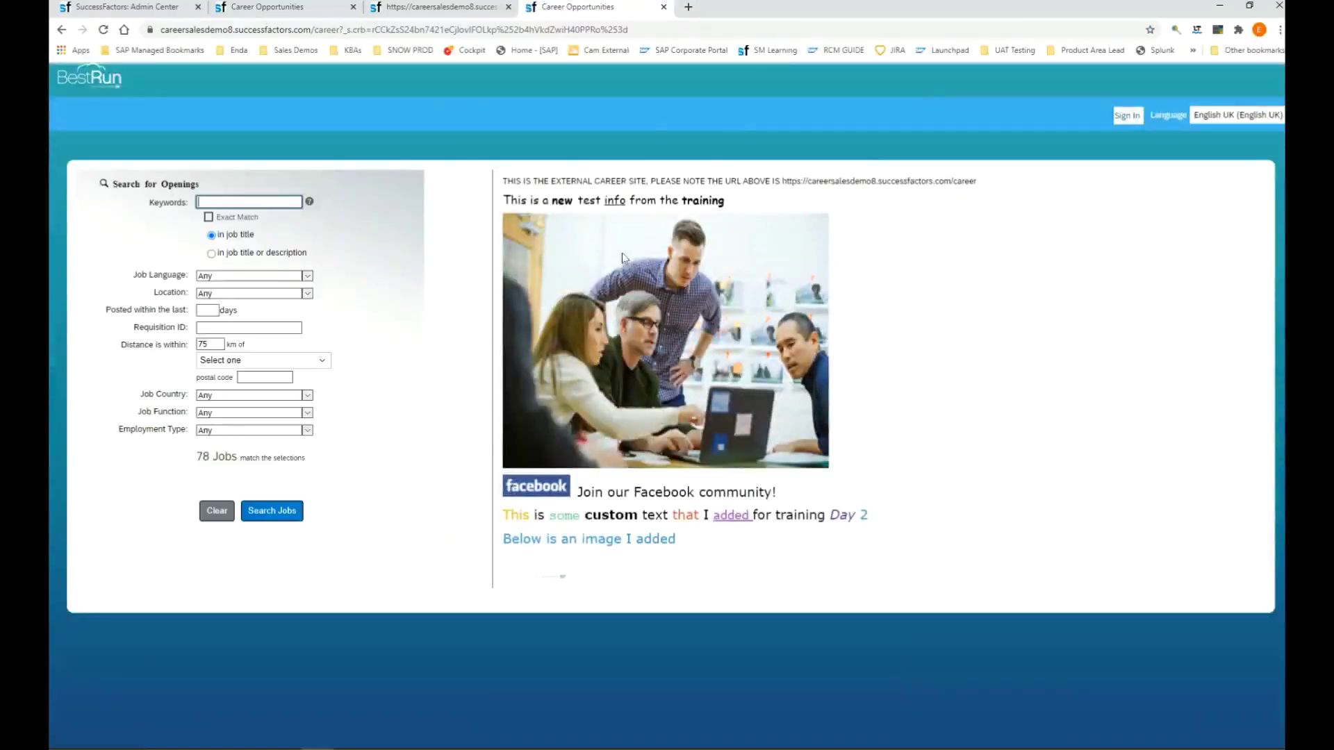
{"action": "left_click_drag", "start_coordinate": [506, 181], "coordinate": [997, 200]}
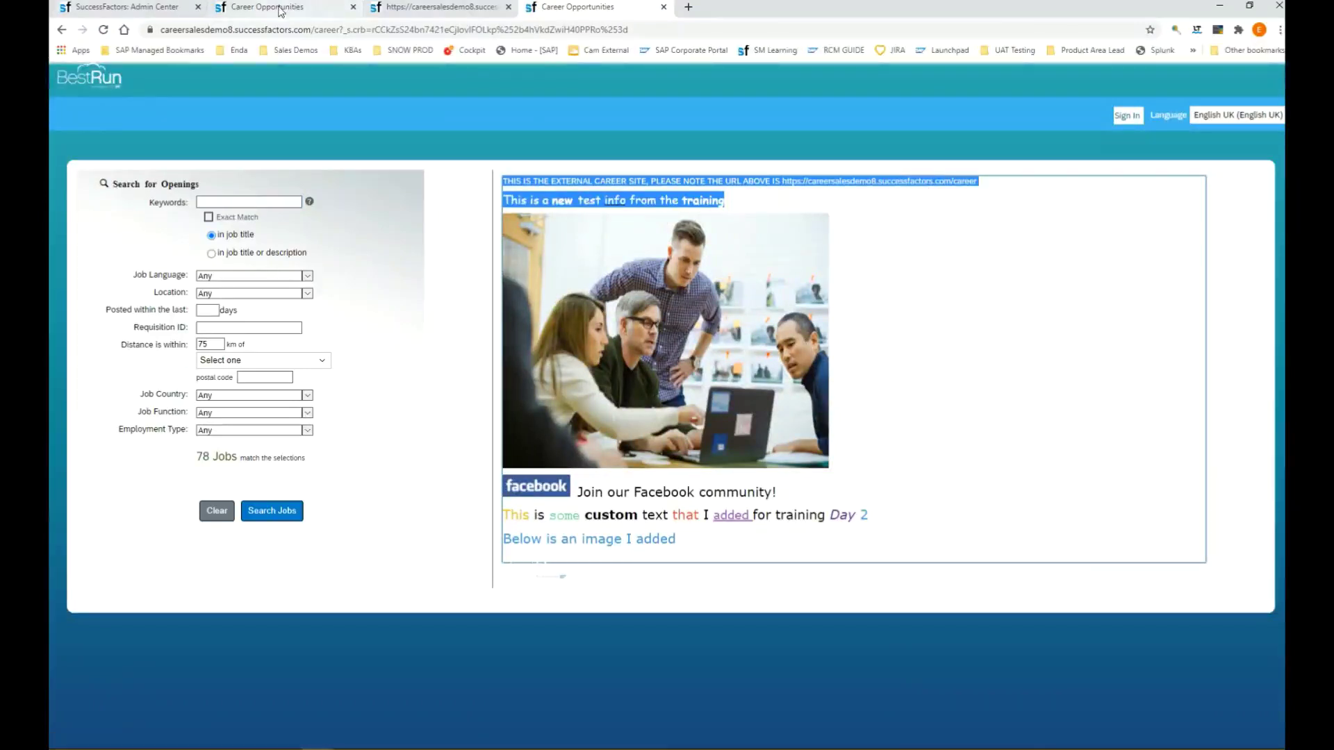
{"action": "left_click", "coordinate": [507, 6]}
Step: Back on the Default Site edit page, review the custom training text line ending in Day 2
{"action": "left_click", "coordinate": [121, 10]}
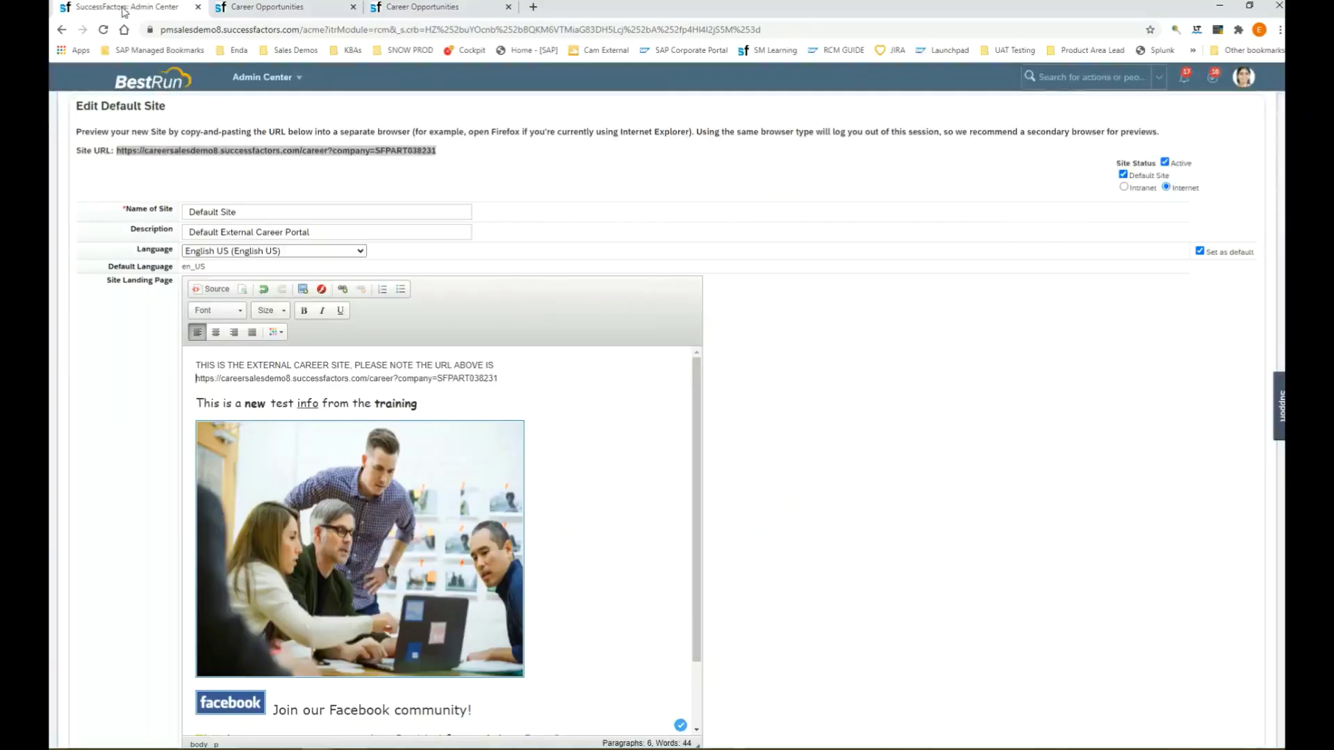
{"action": "scroll", "coordinate": [296, 465], "scroll_direction": "down", "scroll_amount": 1}
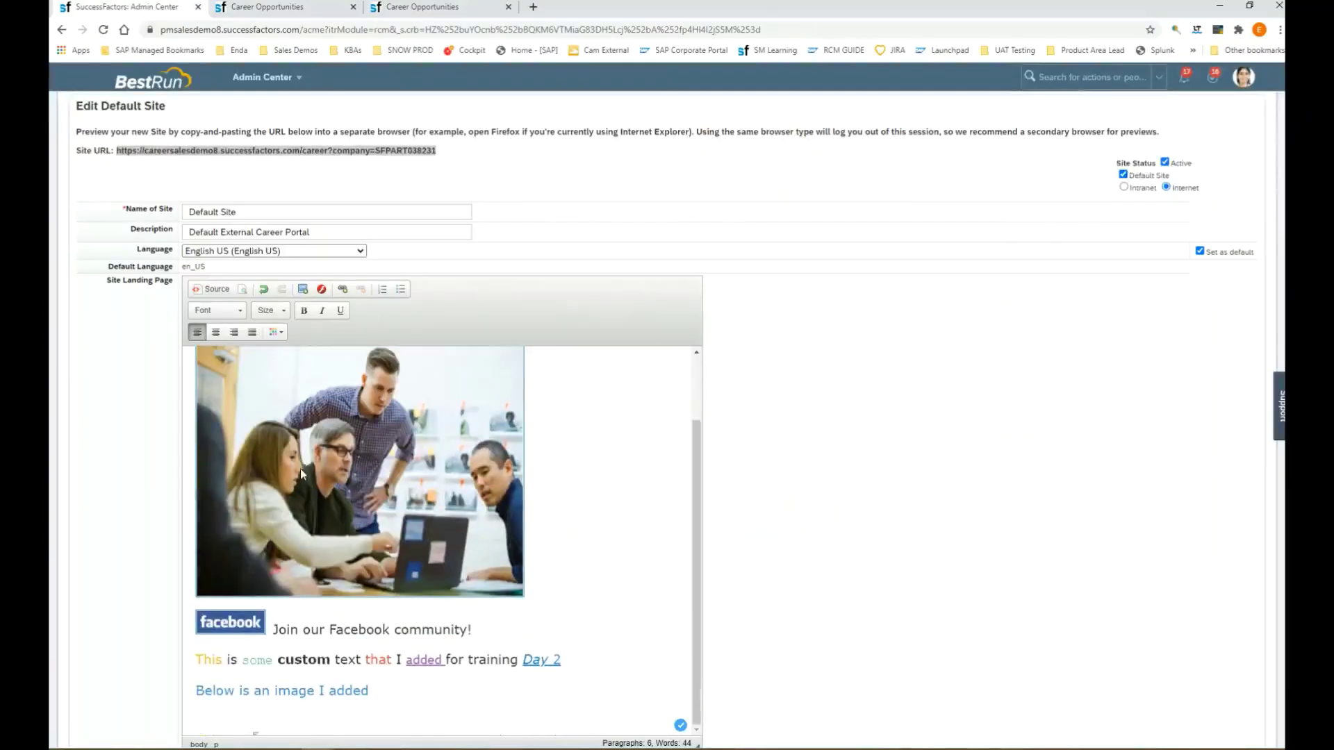
{"action": "scroll", "coordinate": [310, 456], "scroll_direction": "up", "scroll_amount": 1}
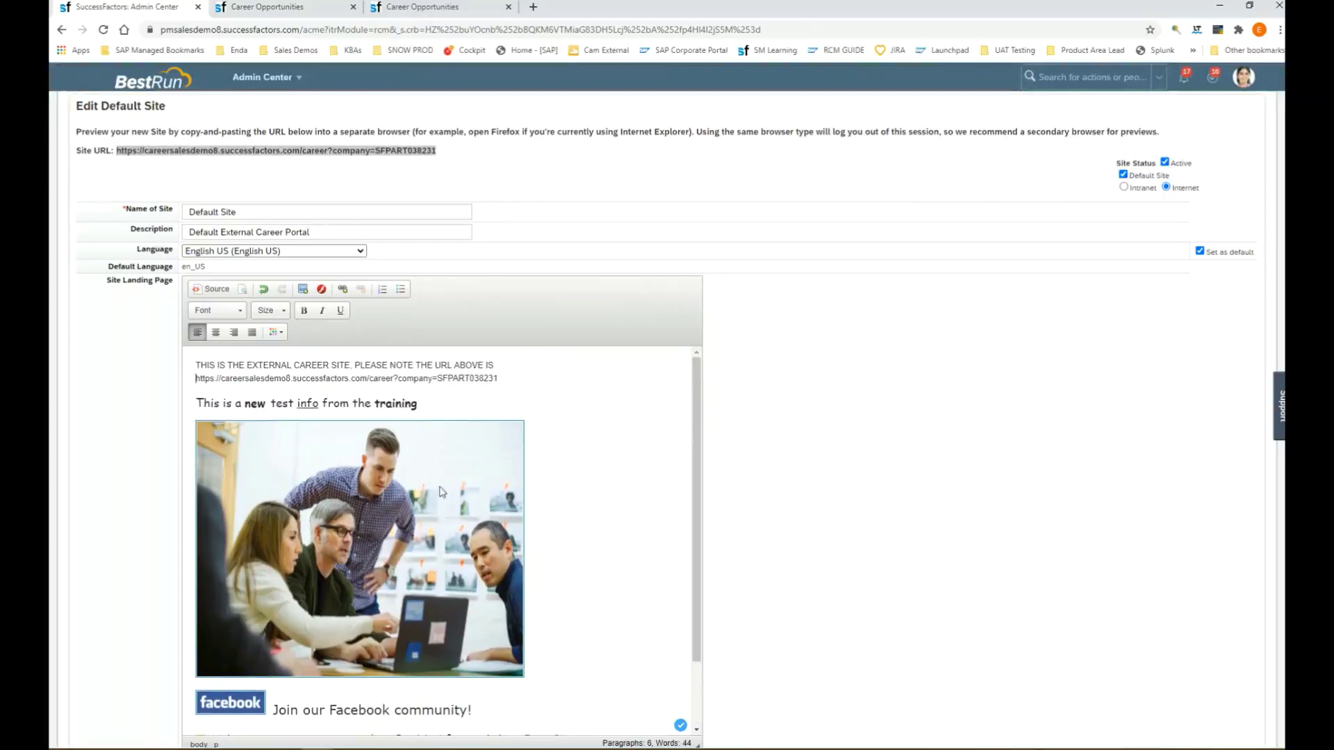
{"action": "scroll", "coordinate": [307, 533], "scroll_direction": "down", "scroll_amount": 1}
{"action": "scroll", "coordinate": [239, 645], "scroll_direction": "down", "scroll_amount": 5}
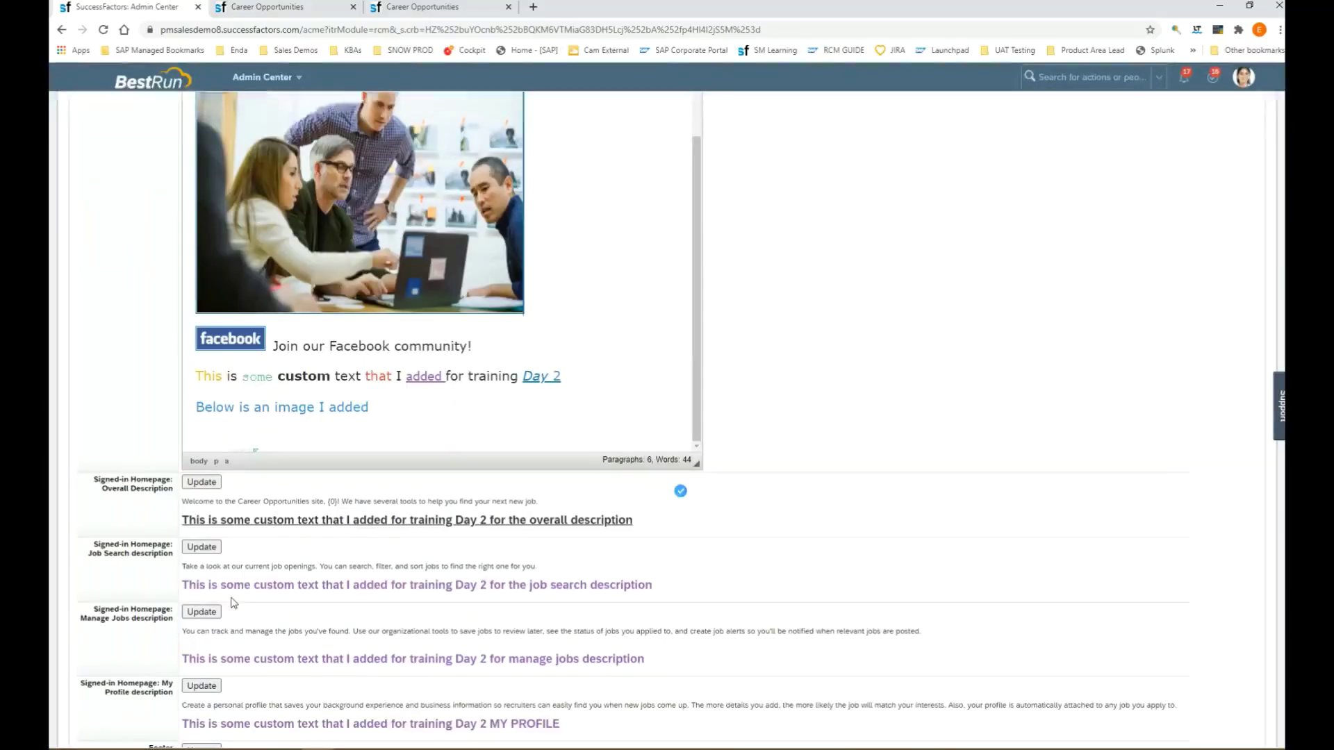
{"action": "left_click_drag", "start_coordinate": [198, 334], "coordinate": [564, 338]}
{"action": "left_click", "coordinate": [567, 350]}
{"action": "left_click", "coordinate": [561, 363]}
{"action": "scroll", "coordinate": [556, 361], "scroll_direction": "down", "scroll_amount": 2}
{"action": "scroll", "coordinate": [528, 358], "scroll_direction": "up", "scroll_amount": 3}
{"action": "scroll", "coordinate": [506, 355], "scroll_direction": "up", "scroll_amount": 1}
{"action": "scroll", "coordinate": [880, 301], "scroll_direction": "up", "scroll_amount": 3}
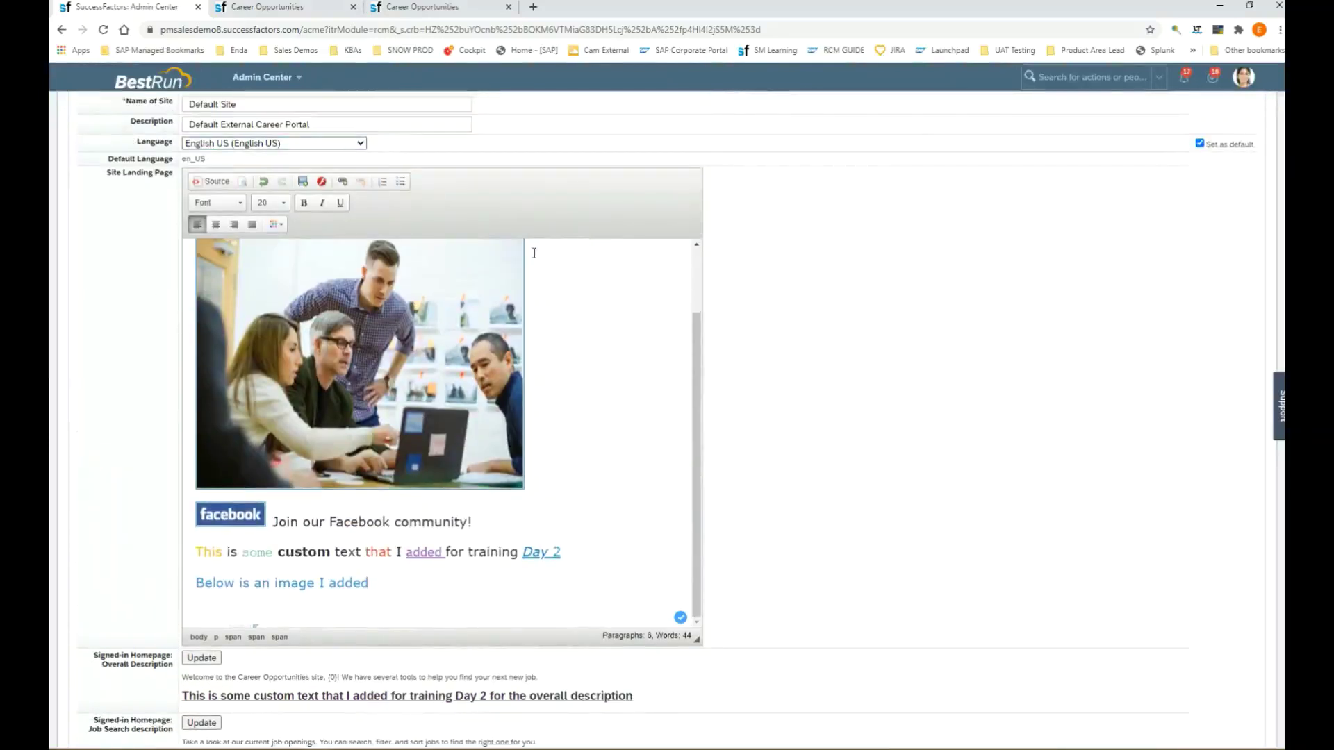
Step: Toggle the landing page editor between its HTML source and the formatted view
{"action": "left_click", "coordinate": [213, 181]}
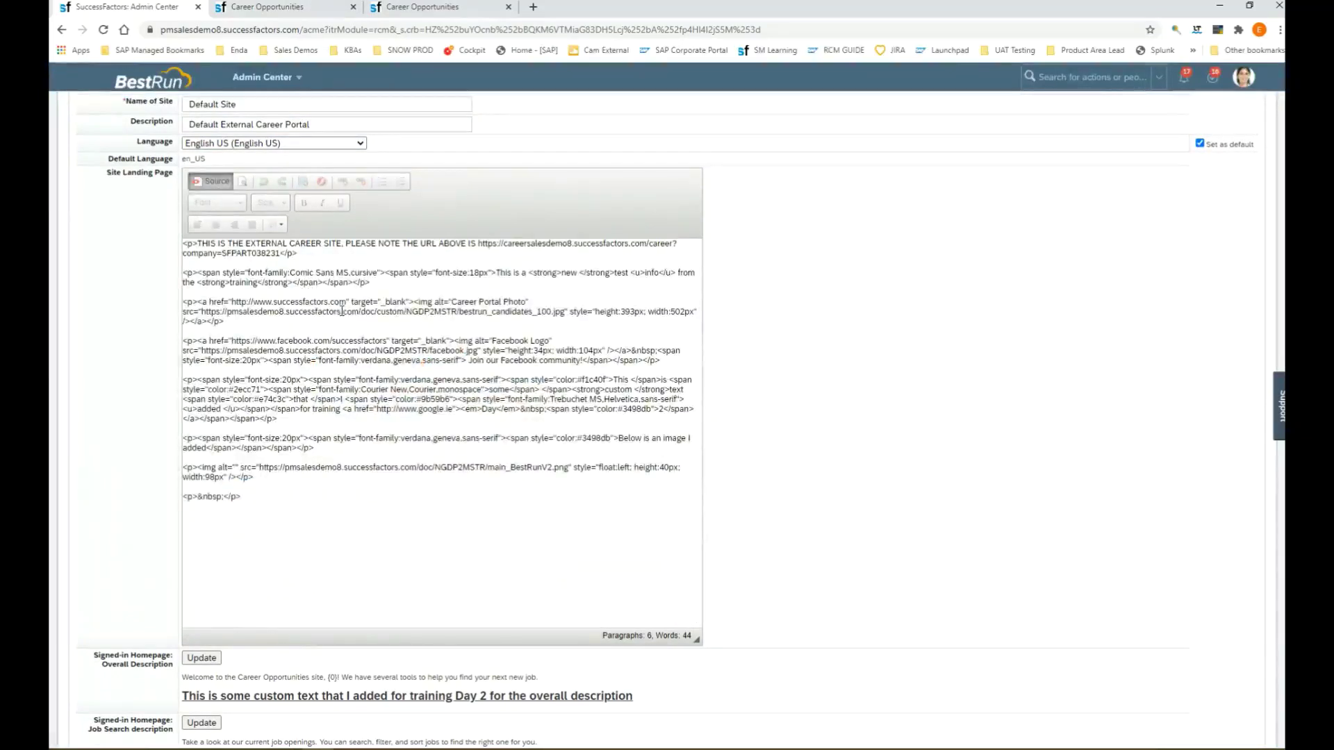
{"action": "left_click", "coordinate": [214, 182]}
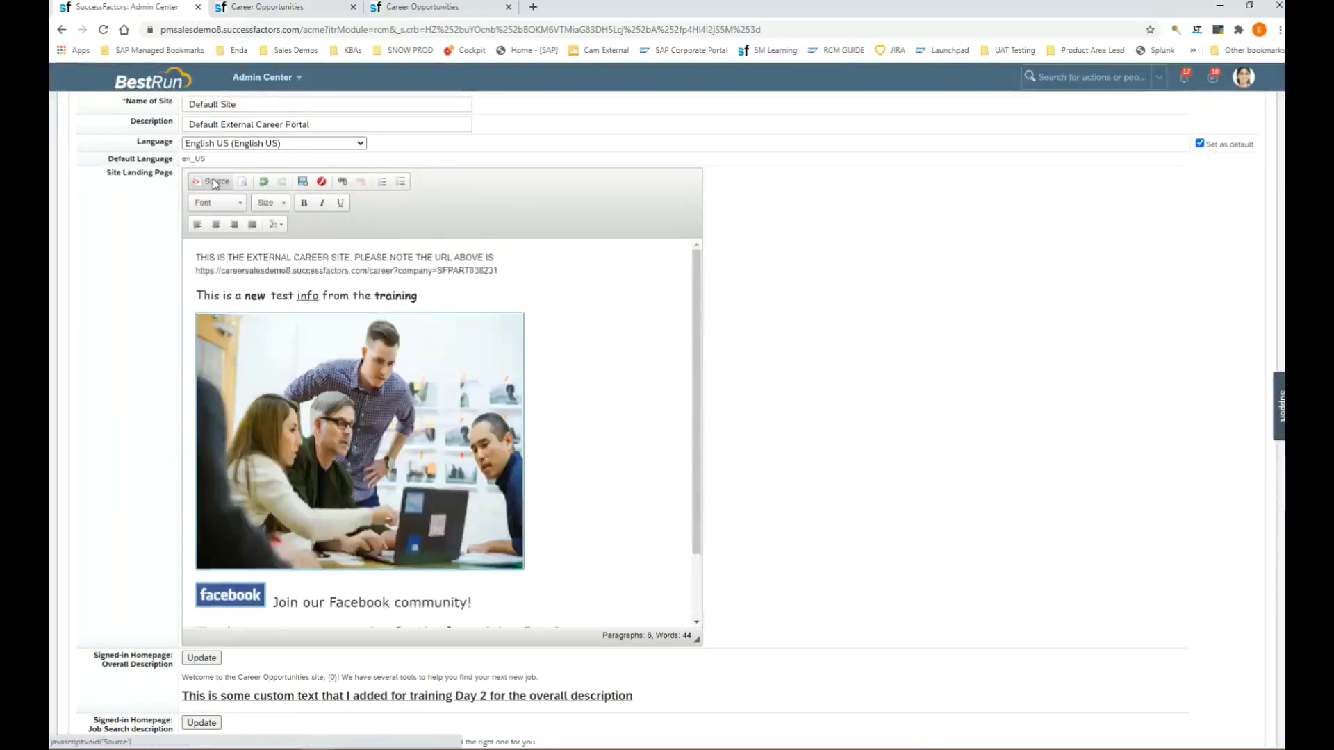
{"action": "left_click", "coordinate": [213, 182]}
{"action": "left_click", "coordinate": [212, 182]}
Step: Check the training line's text colour options, then view its multi-coloured words on the live career site
{"action": "scroll", "coordinate": [297, 479], "scroll_direction": "down", "scroll_amount": 2}
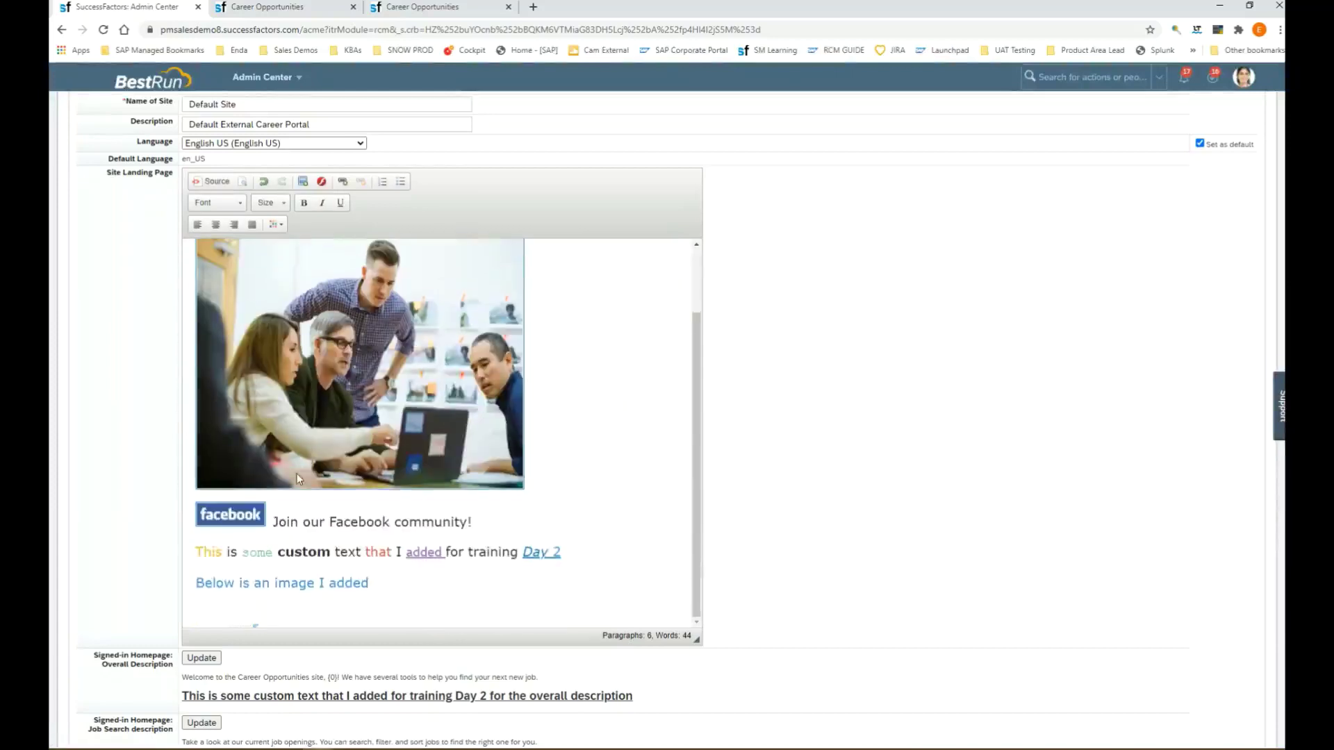
{"action": "left_click_drag", "start_coordinate": [198, 556], "coordinate": [561, 553]}
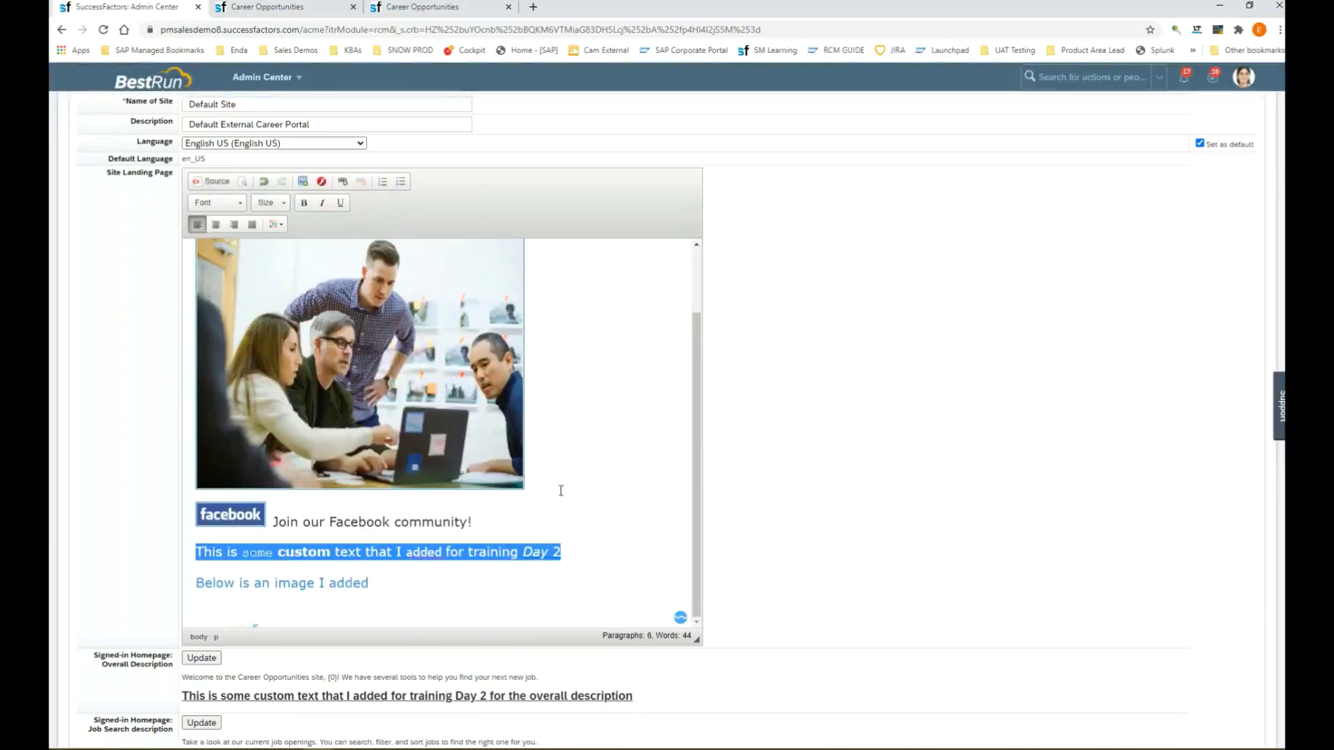
{"action": "left_click", "coordinate": [276, 225]}
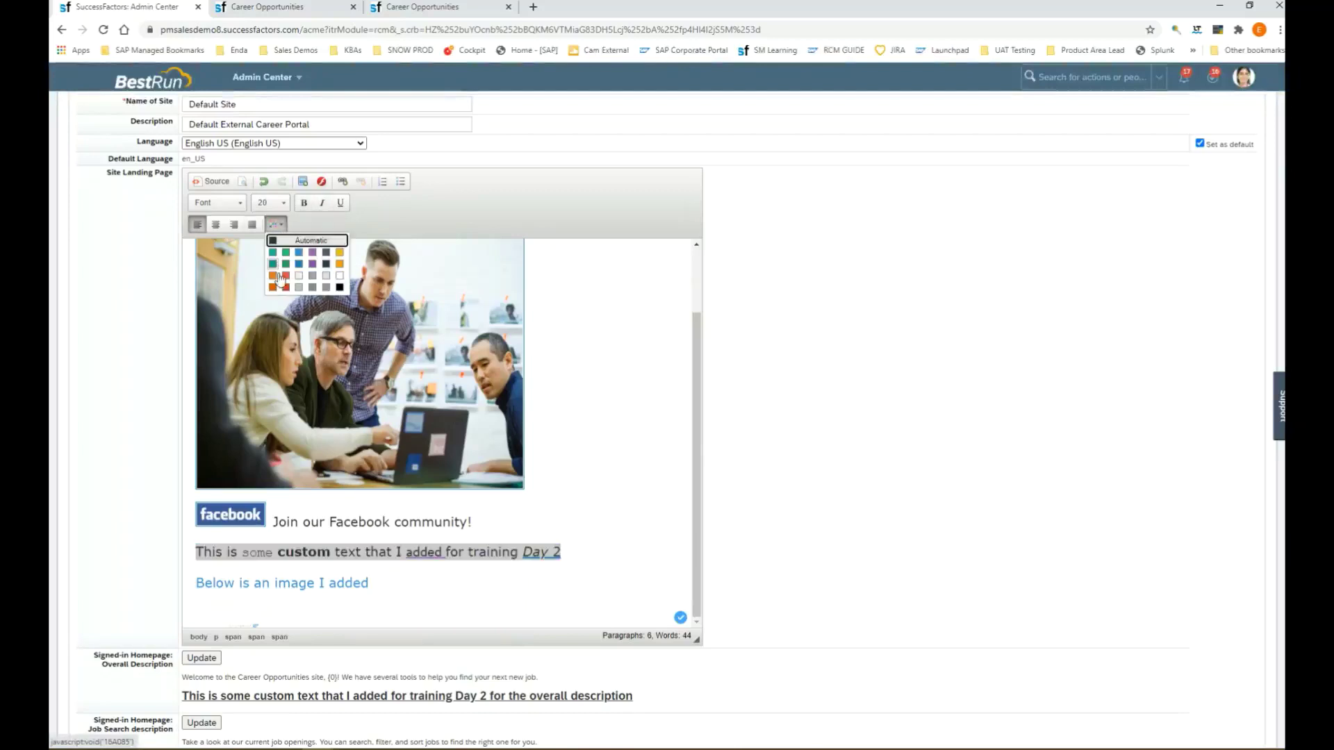
{"action": "left_click", "coordinate": [619, 420]}
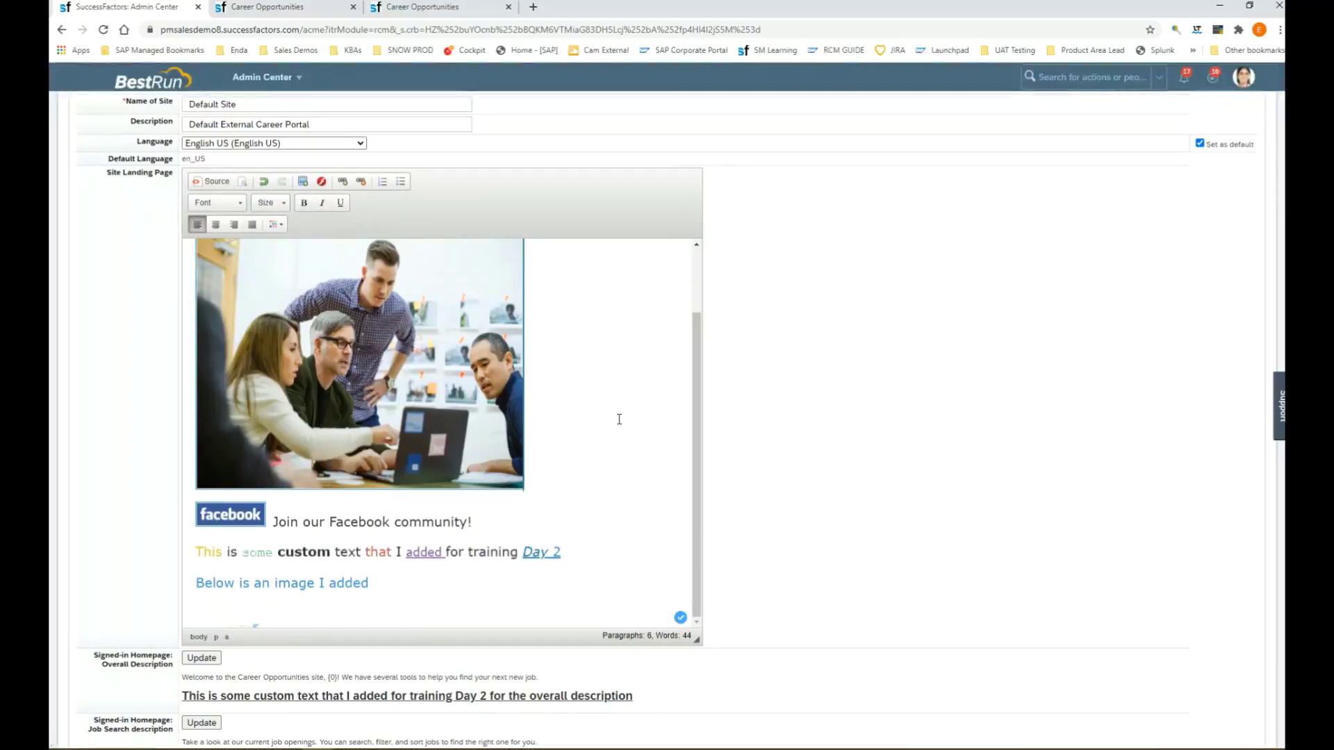
{"action": "left_click", "coordinate": [438, 10]}
{"action": "left_click", "coordinate": [834, 316]}
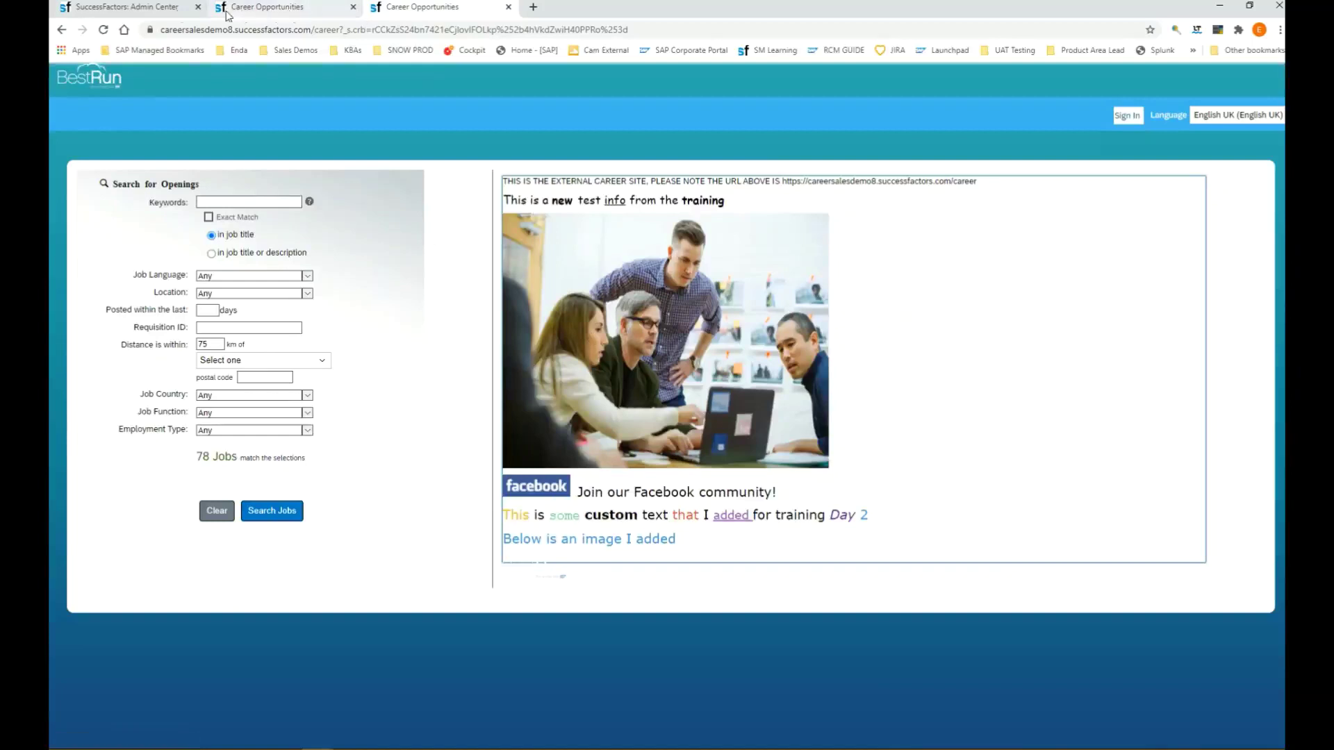
{"action": "left_click", "coordinate": [125, 7]}
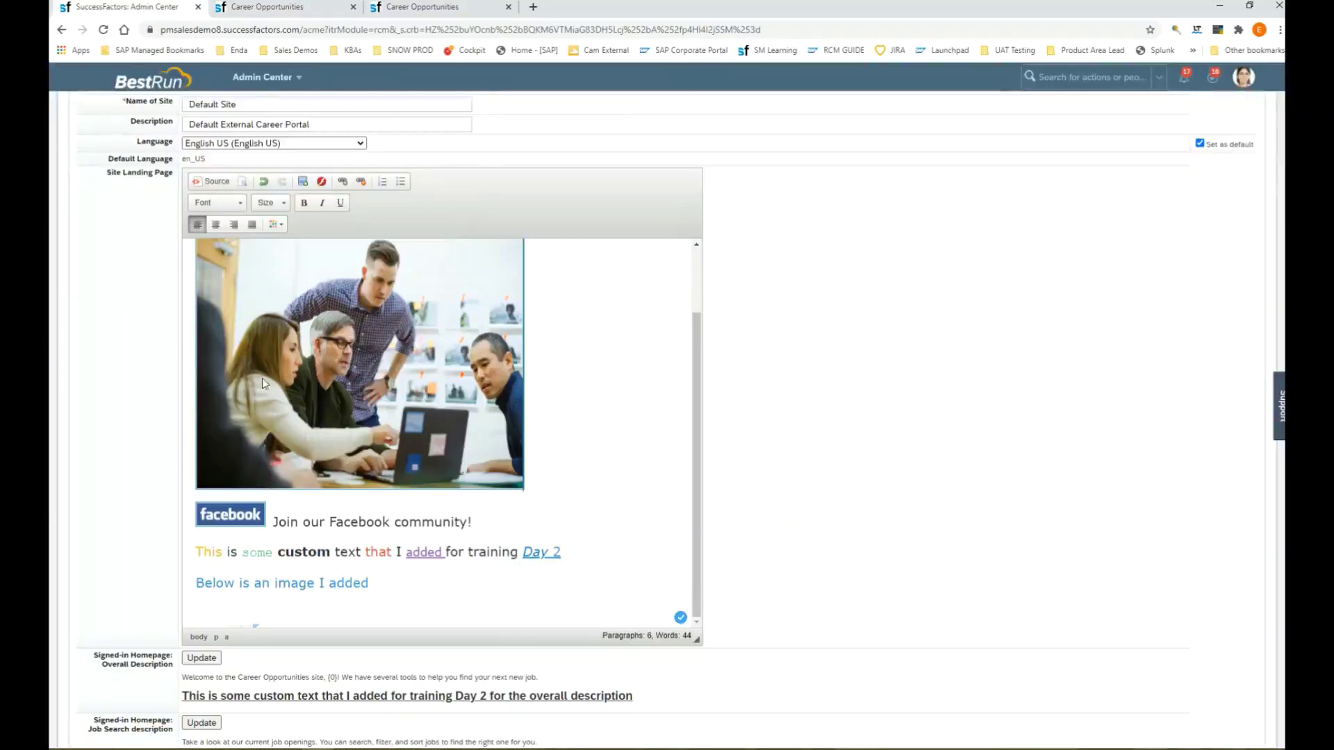
{"action": "scroll", "coordinate": [233, 473], "scroll_direction": "down", "scroll_amount": 6}
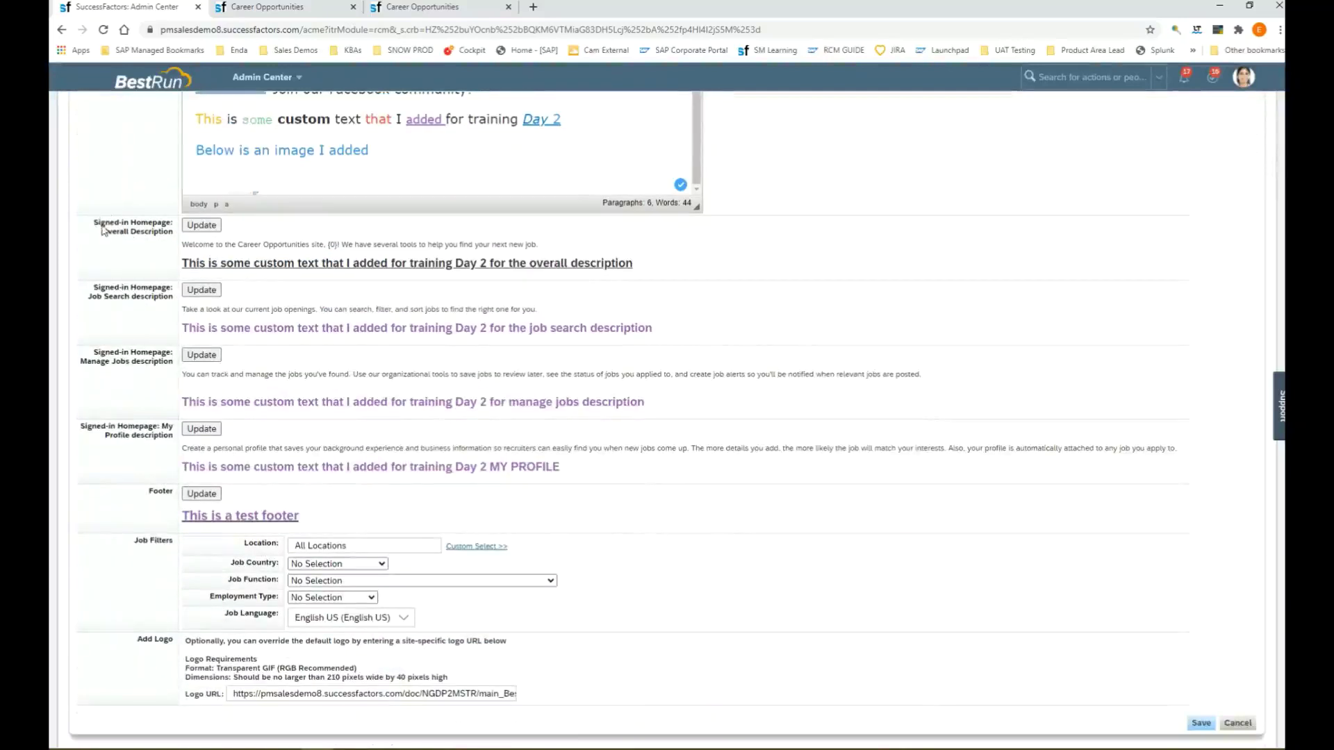
{"action": "left_click_drag", "start_coordinate": [95, 221], "coordinate": [172, 239]}
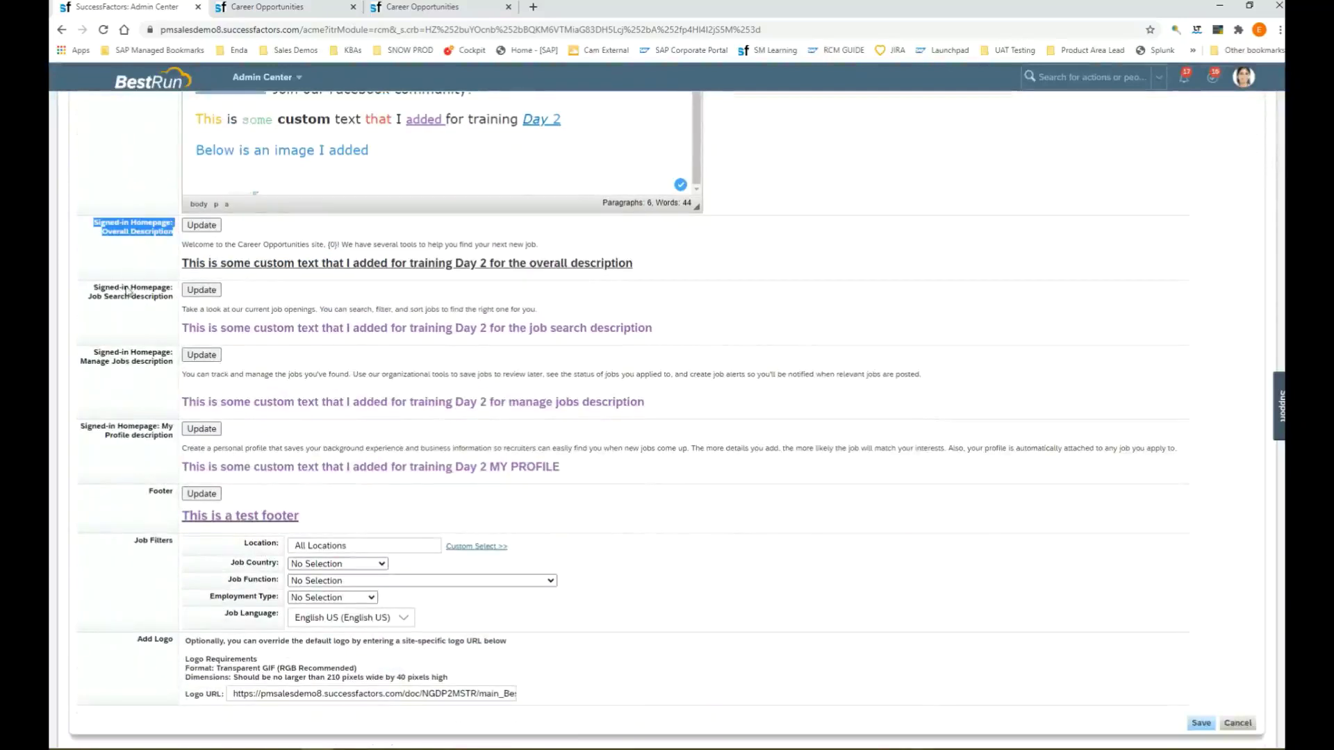
{"action": "scroll", "coordinate": [127, 271], "scroll_direction": "up", "scroll_amount": 2}
Step: View the signed-in career homepage and highlight its Job Management description
{"action": "left_click", "coordinate": [386, 10]}
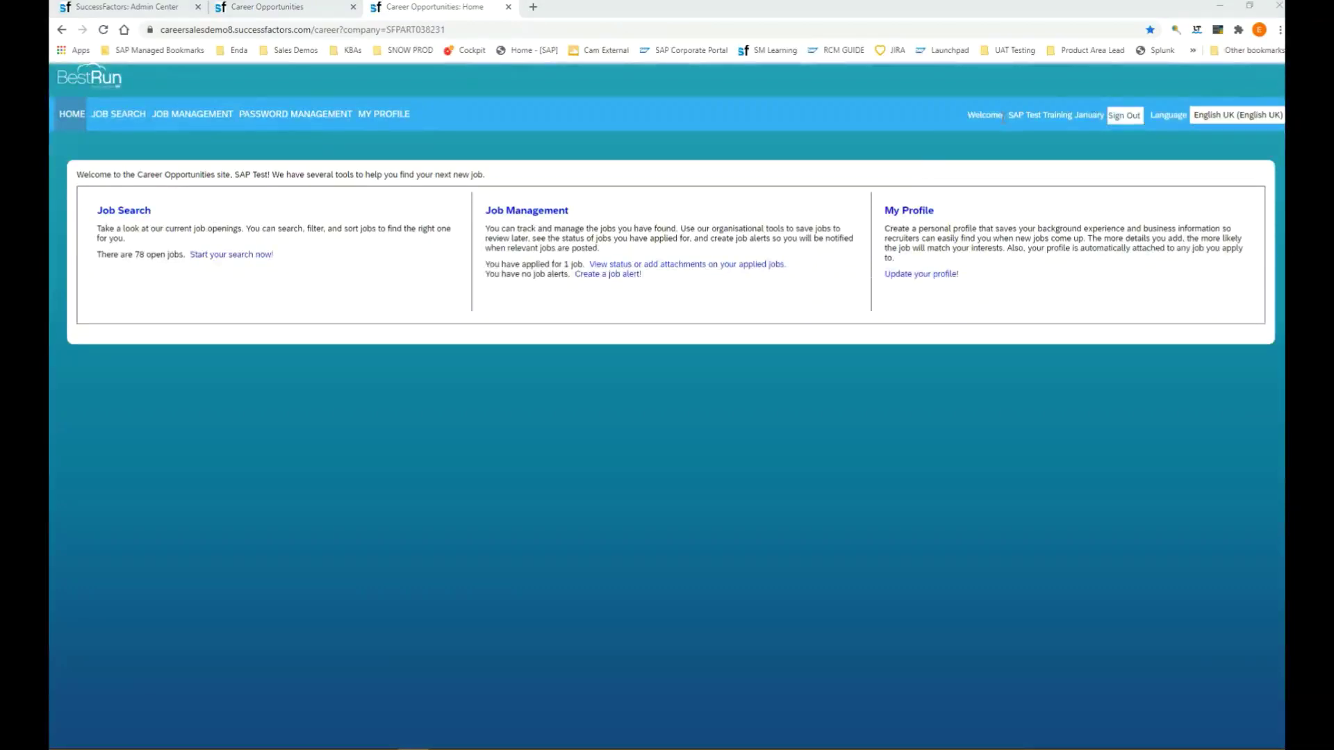
{"action": "left_click", "coordinate": [1054, 115]}
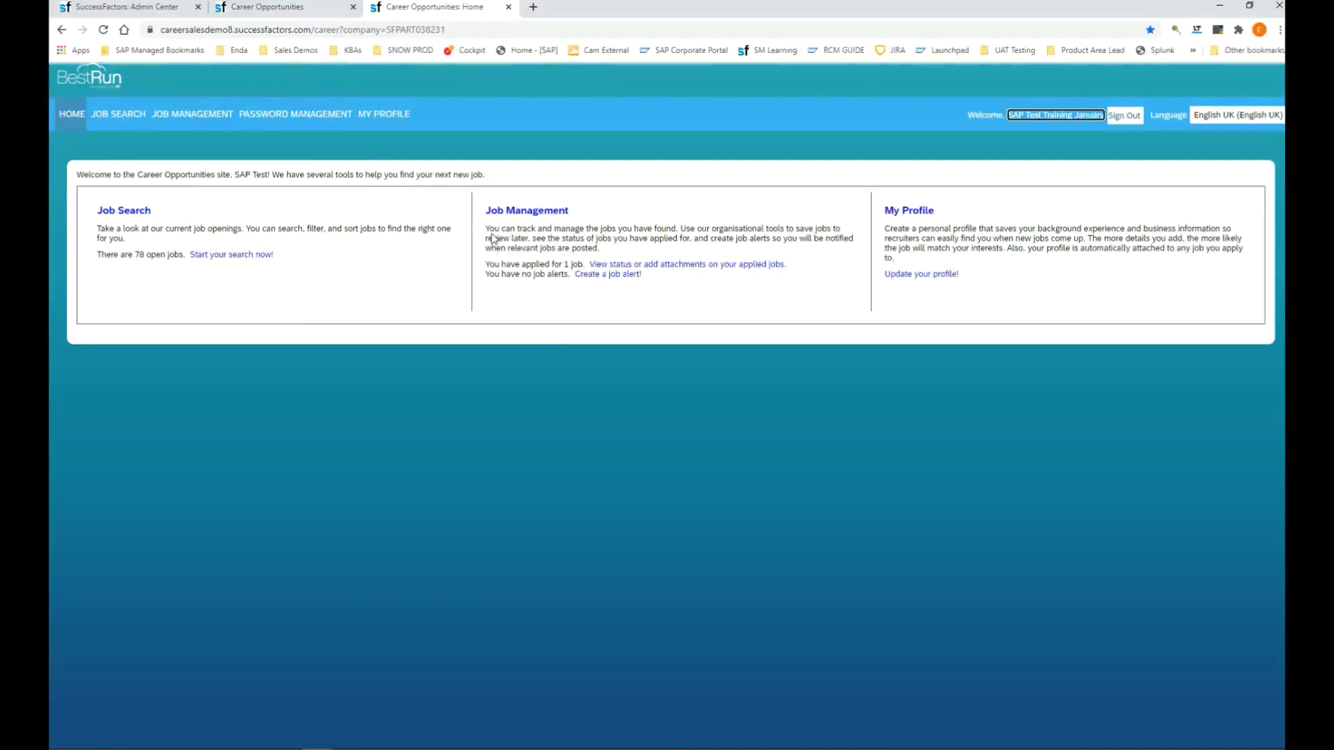
{"action": "left_click_drag", "start_coordinate": [486, 229], "coordinate": [744, 265]}
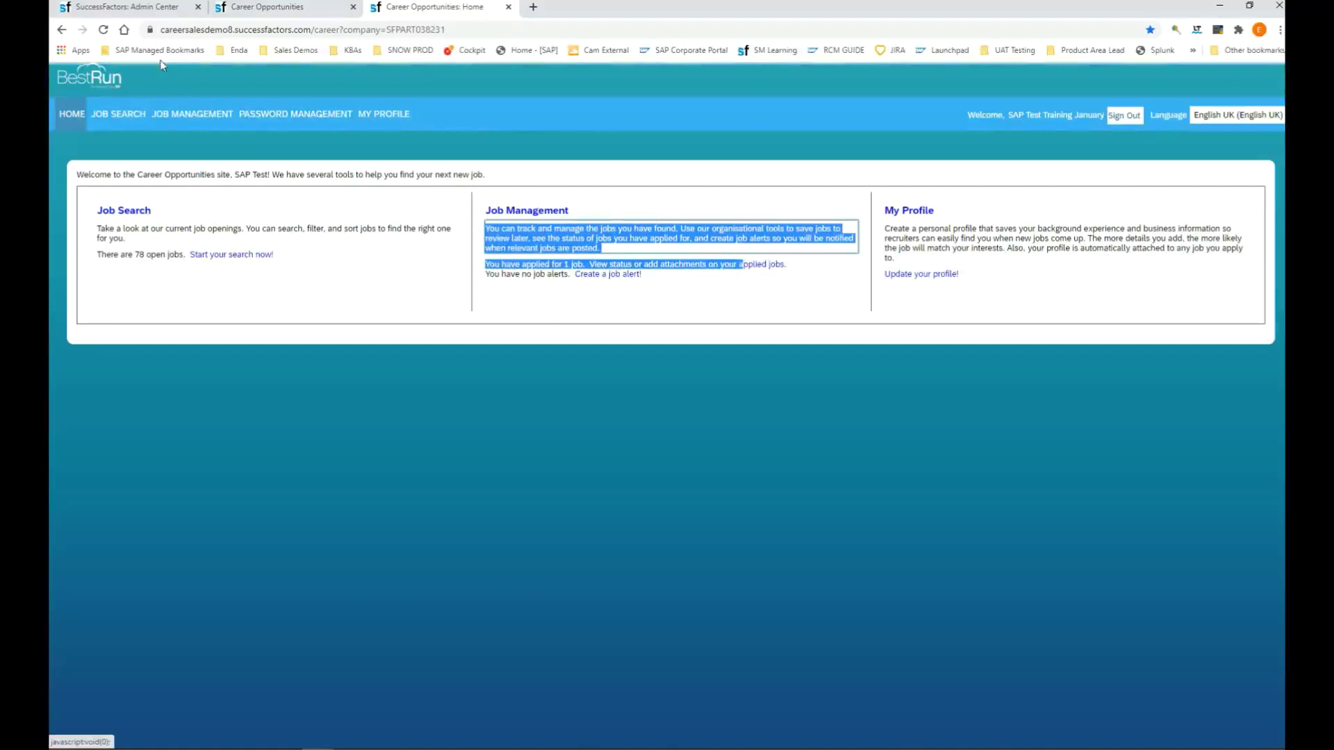
Step: Open the Manage Jobs description for editing, glance at the job country filter, then return to PowerPoint
{"action": "left_click", "coordinate": [125, 7]}
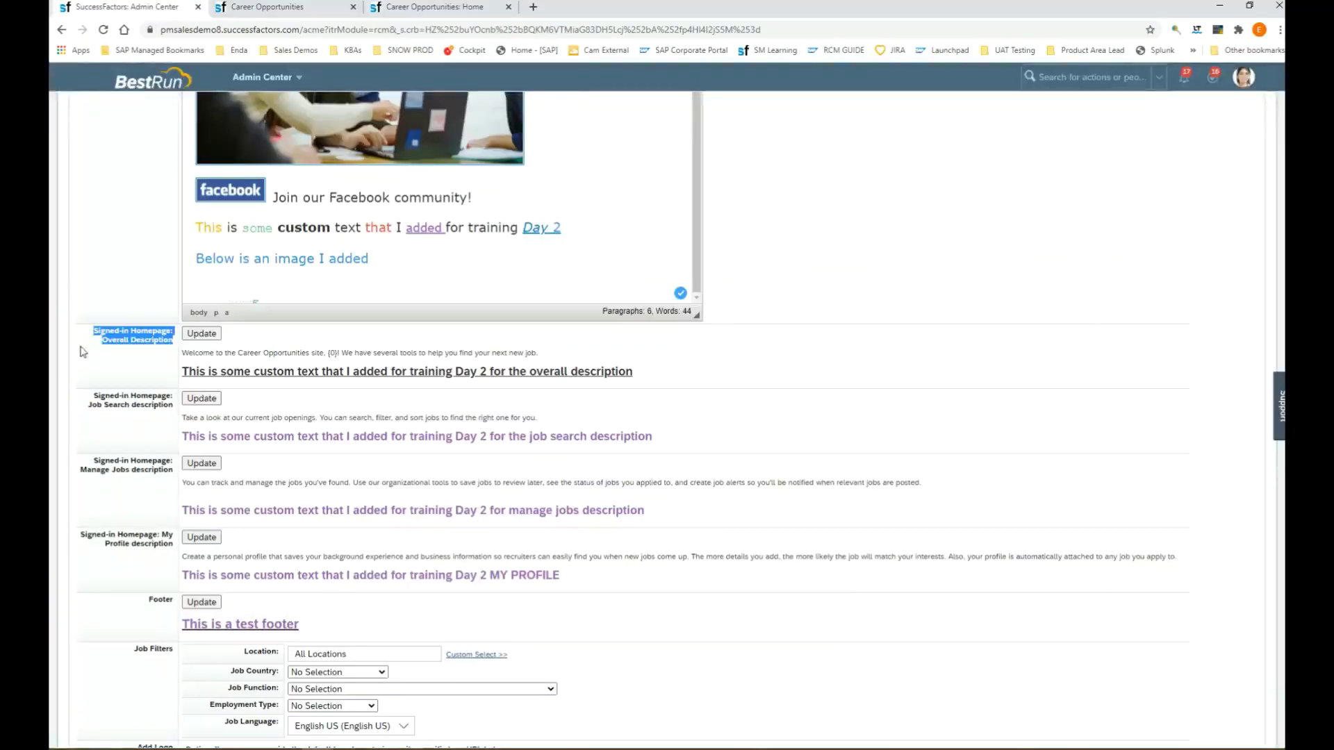
{"action": "left_click", "coordinate": [122, 368]}
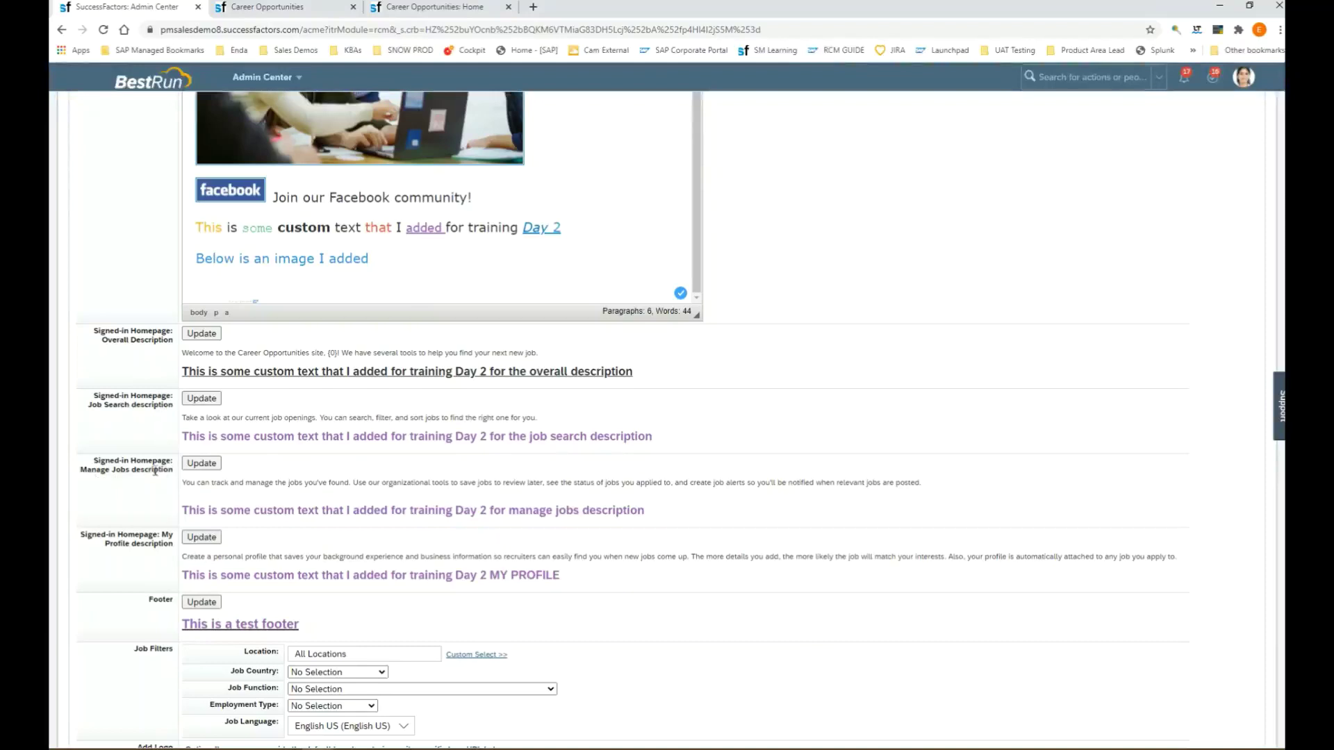
{"action": "left_click", "coordinate": [201, 464]}
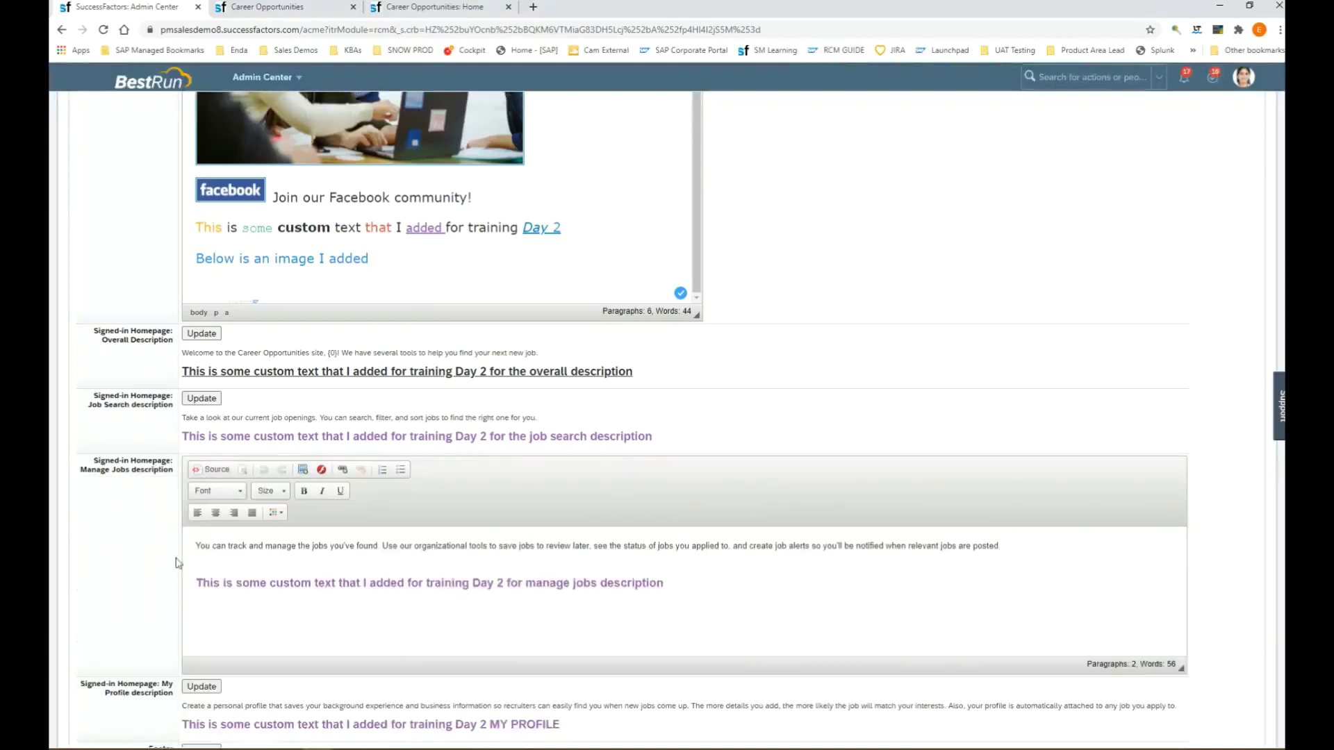
{"action": "scroll", "coordinate": [289, 580], "scroll_direction": "down", "scroll_amount": 3}
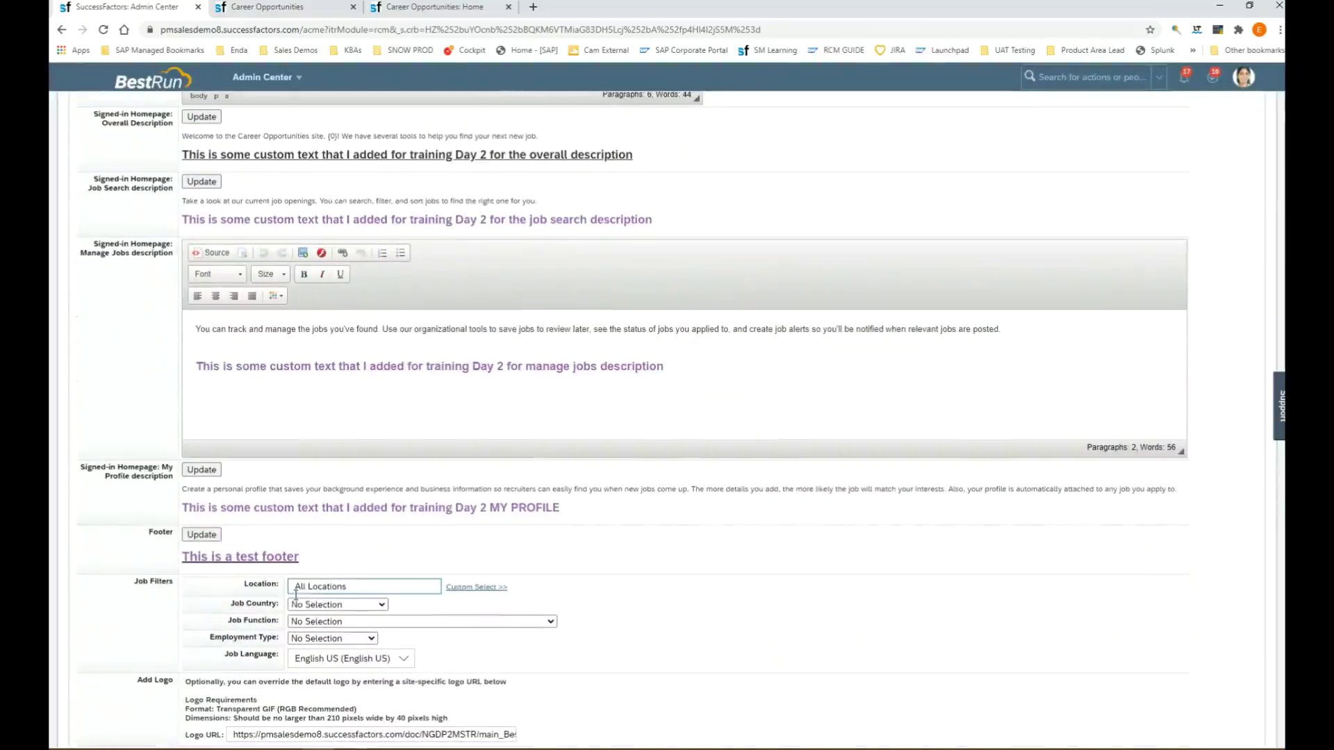
{"action": "scroll", "coordinate": [173, 514], "scroll_direction": "down", "scroll_amount": 1}
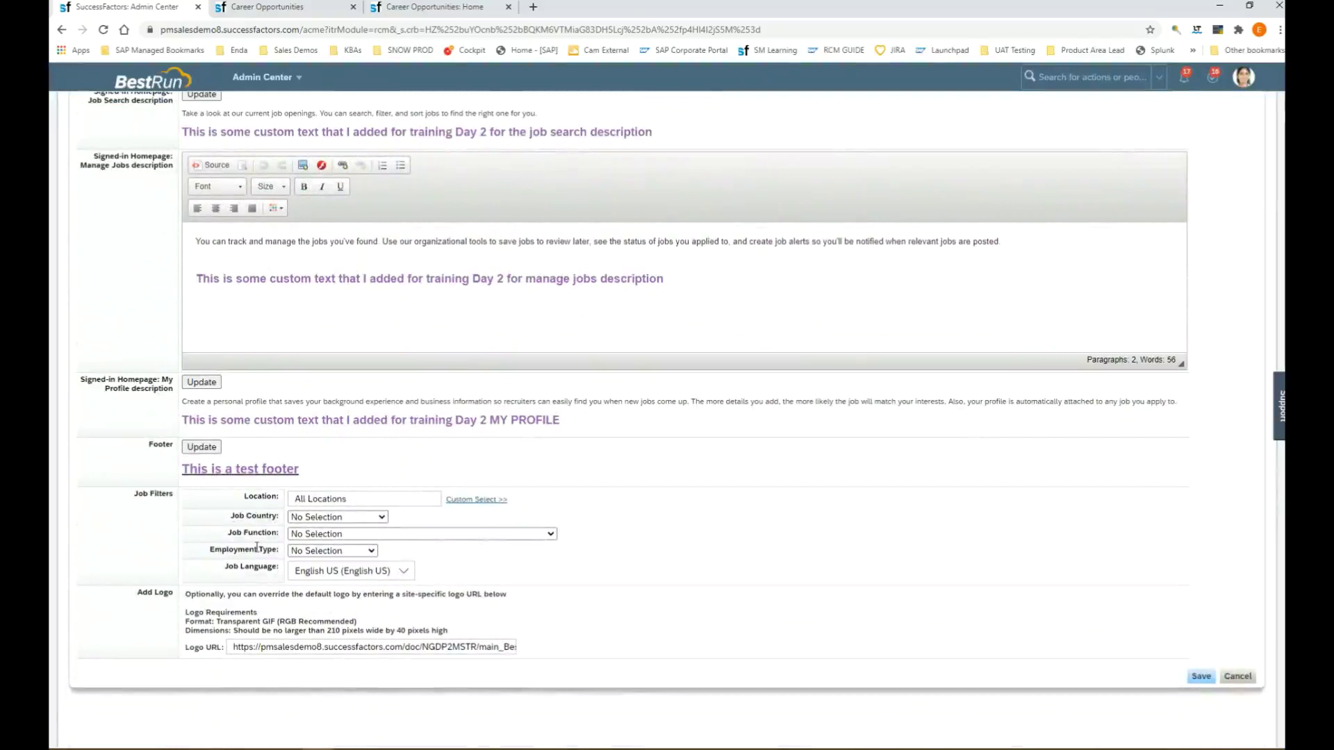
{"action": "left_click", "coordinate": [323, 517]}
{"action": "left_click", "coordinate": [636, 532]}
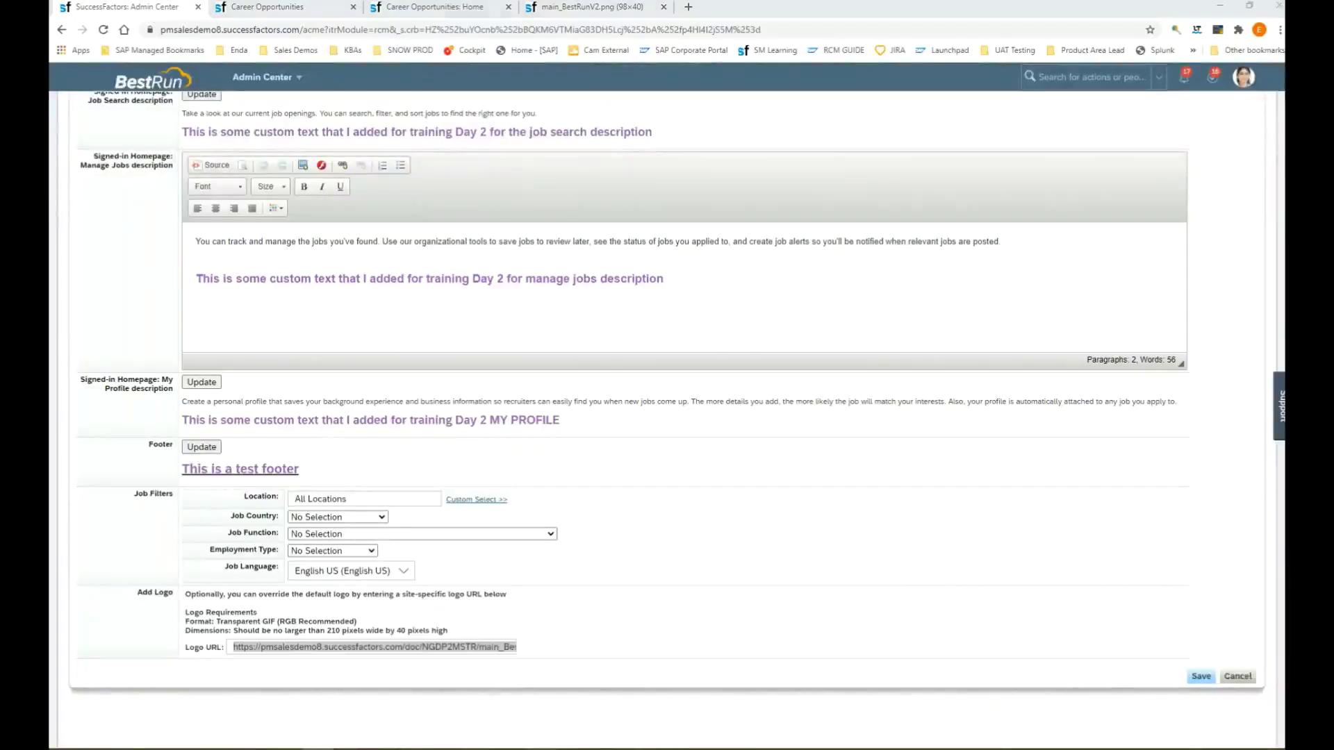
{"action": "key", "text": "alt+Tab"}
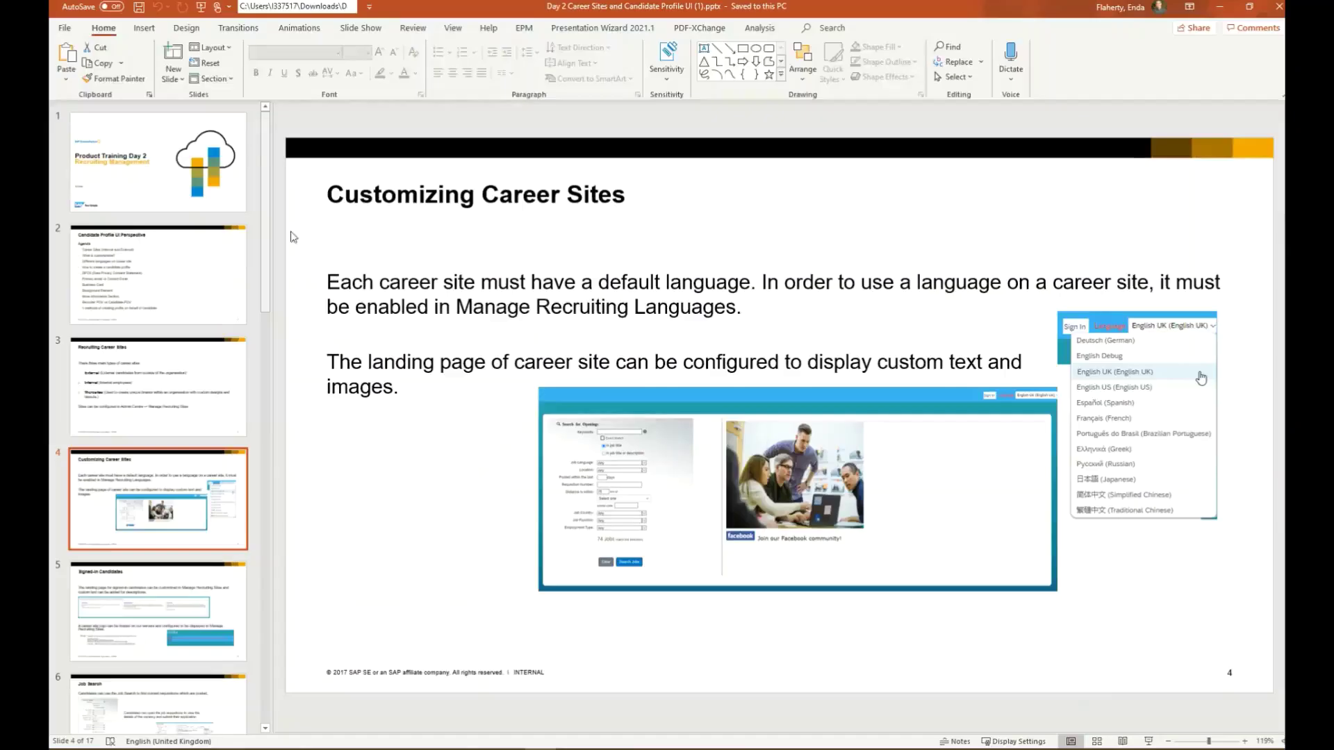
Step: Step through the Signed-In Candidates and Job Search slides, then minimize PowerPoint
{"action": "left_click", "coordinate": [177, 590]}
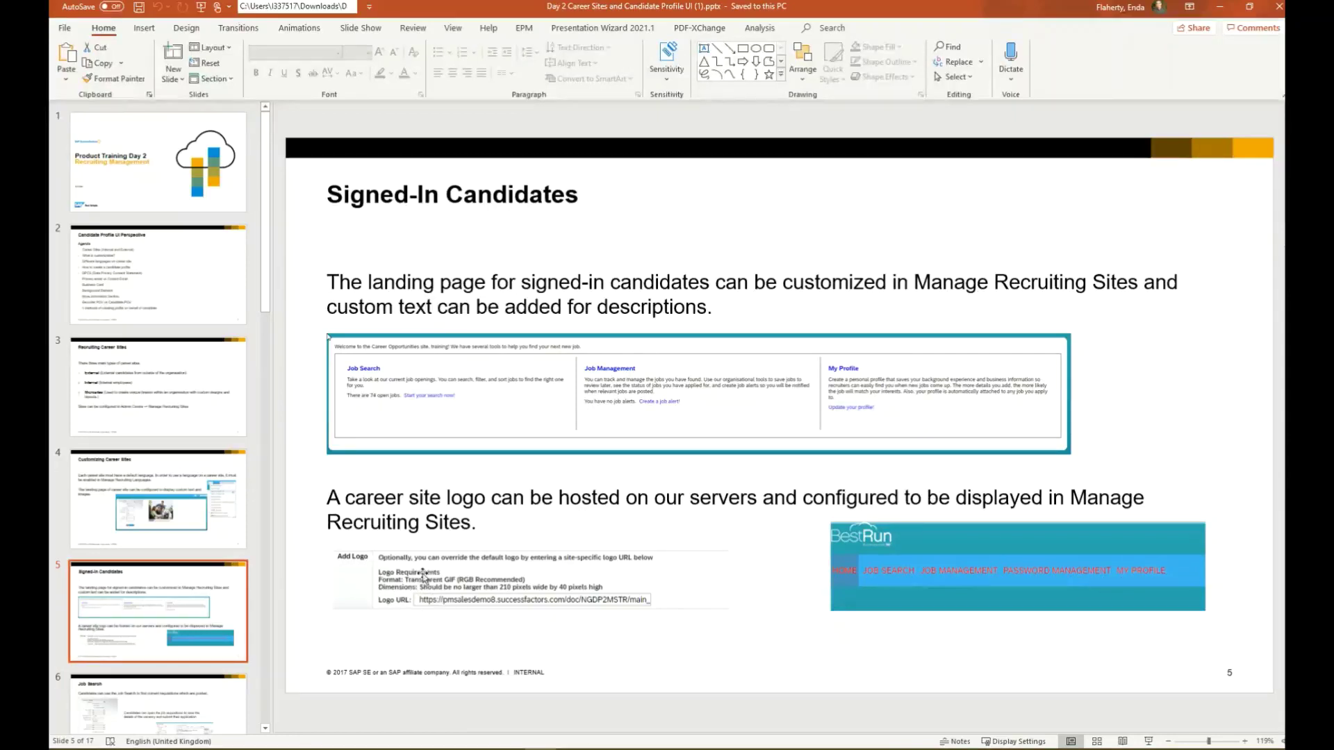
{"action": "left_click", "coordinate": [153, 684]}
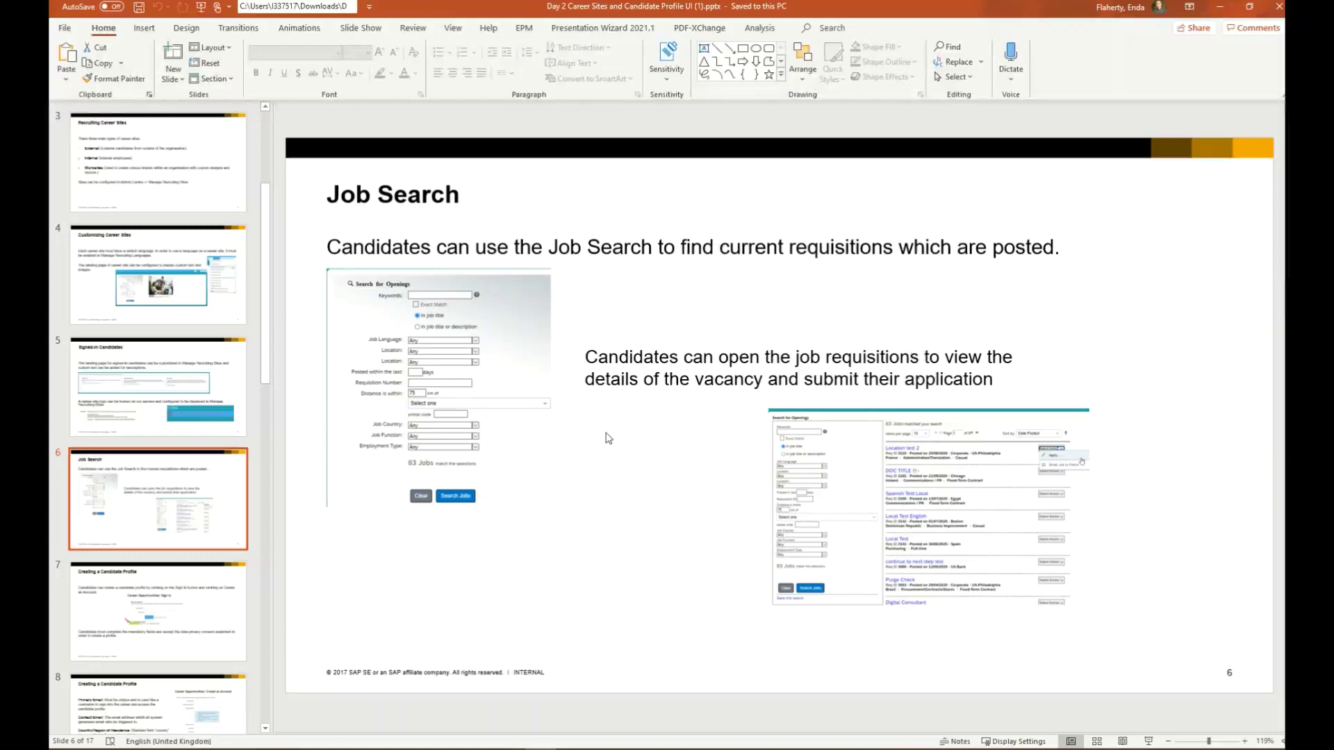
{"action": "left_click", "coordinate": [1221, 7]}
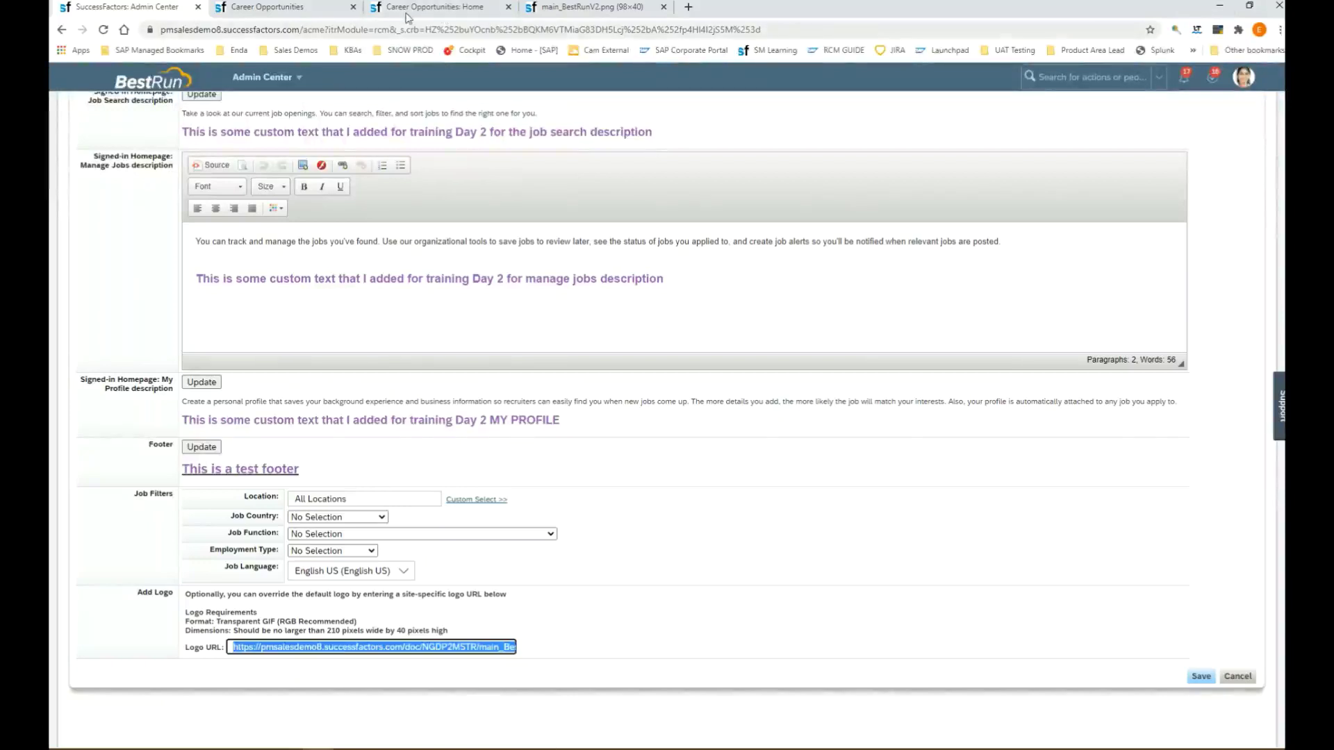
Step: Go to the career site's job search and set Job Country to United States
{"action": "left_click", "coordinate": [430, 8]}
{"action": "left_click", "coordinate": [134, 117]}
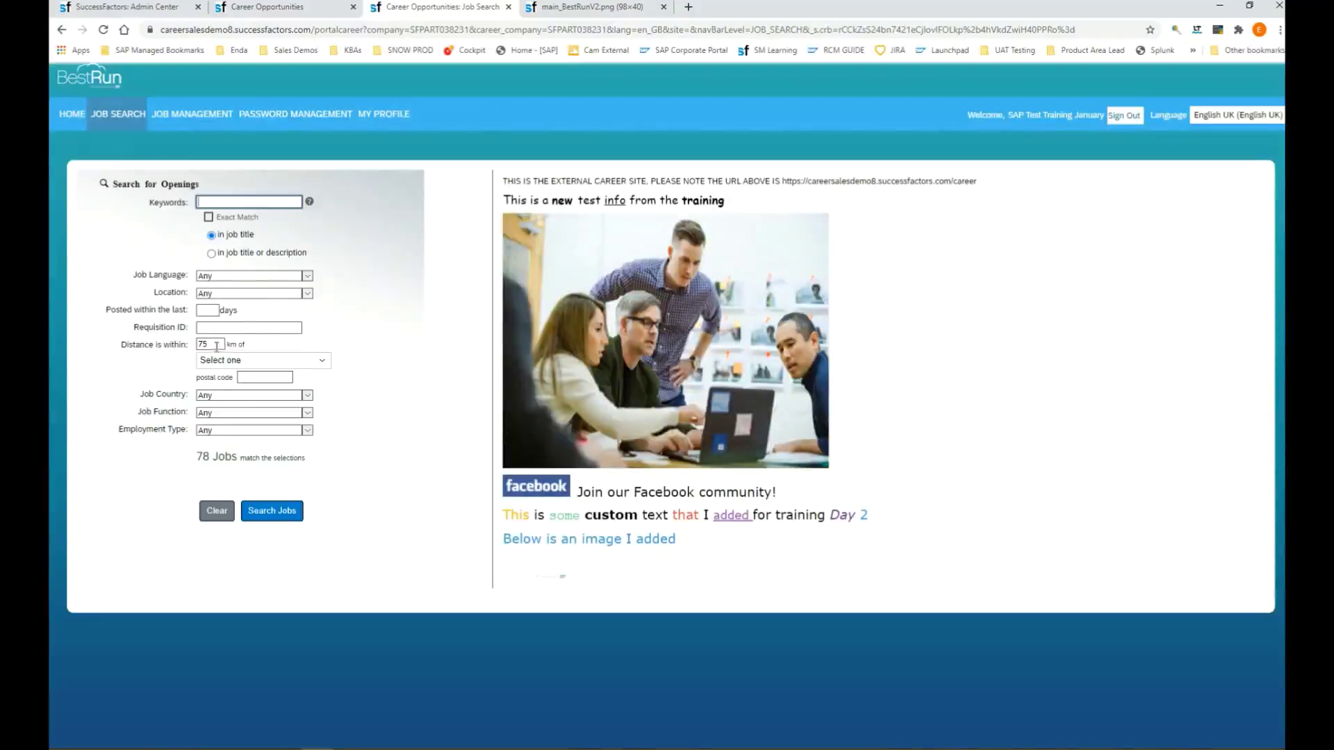
{"action": "left_click", "coordinate": [271, 398]}
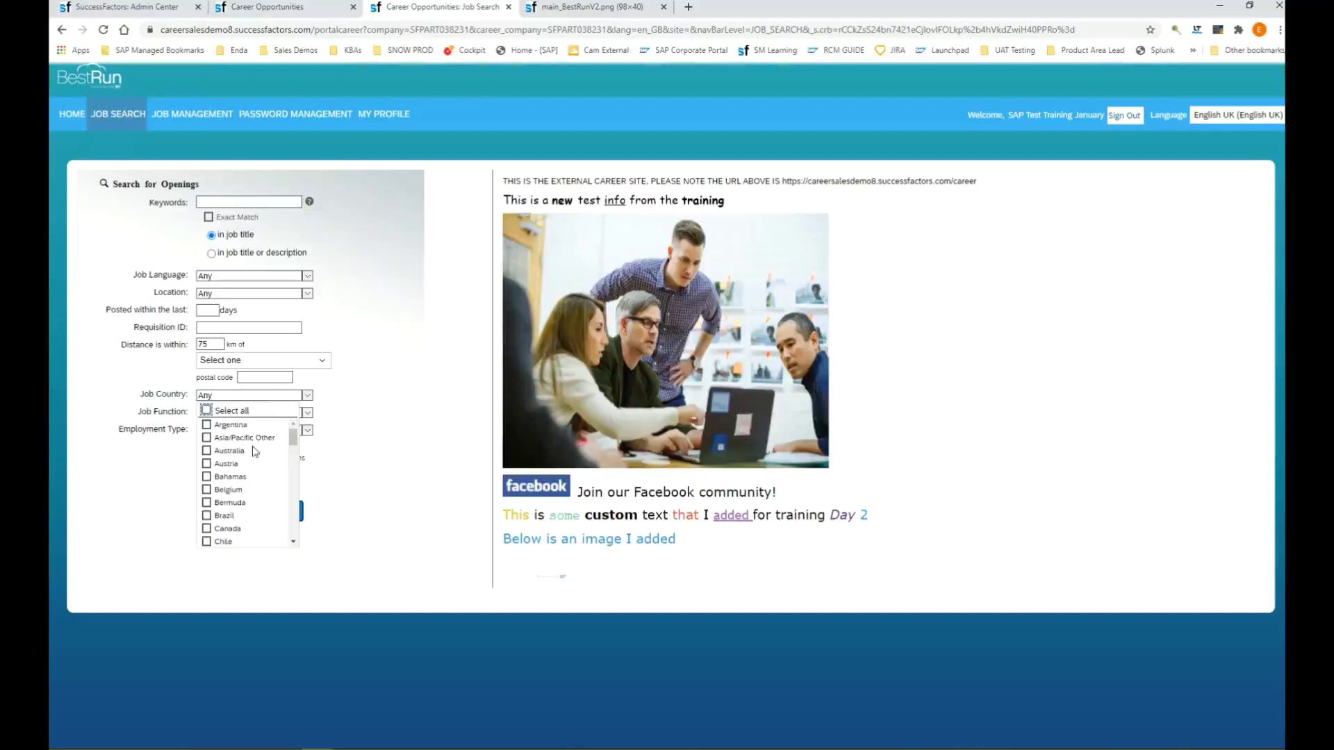
{"action": "scroll", "coordinate": [229, 533], "scroll_direction": "down", "scroll_amount": 10}
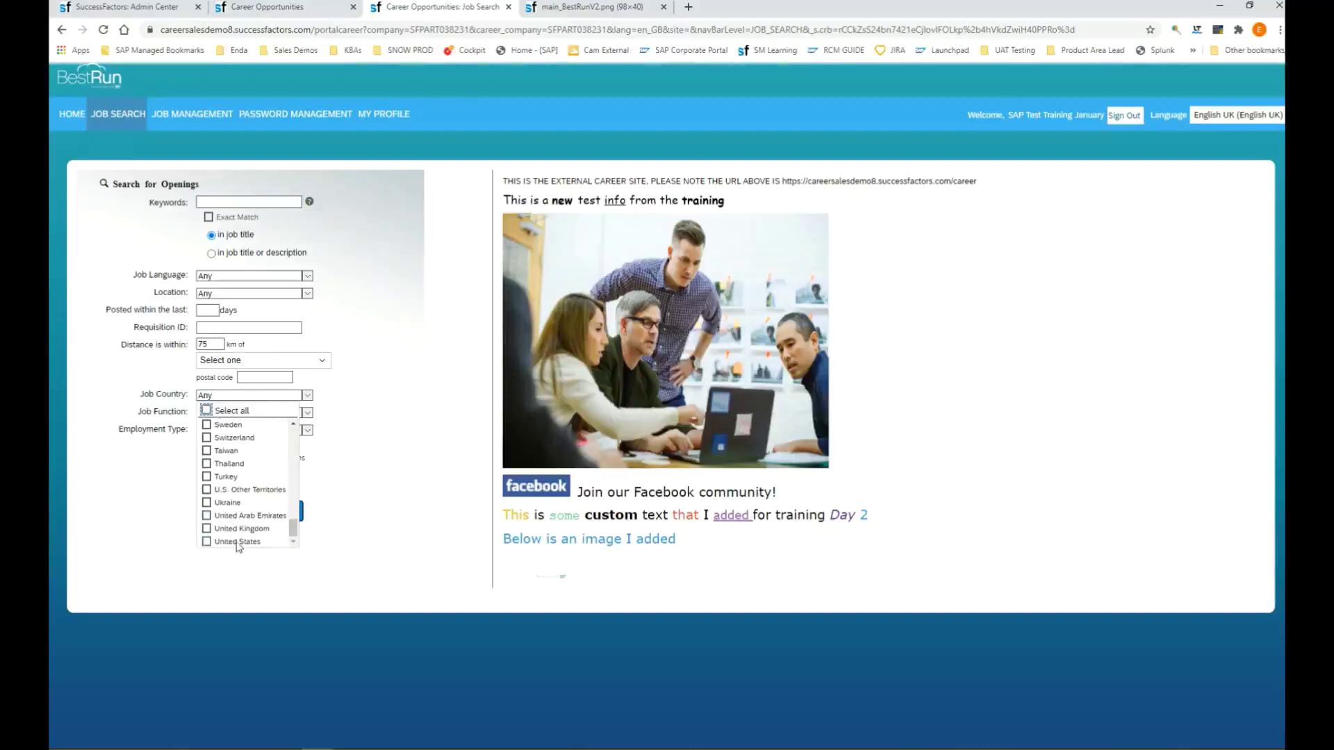
{"action": "left_click", "coordinate": [237, 544]}
Step: Add the Procurement/Contracts/Stores and Administration job functions and run the search for 16 jobs
{"action": "left_click", "coordinate": [305, 430]}
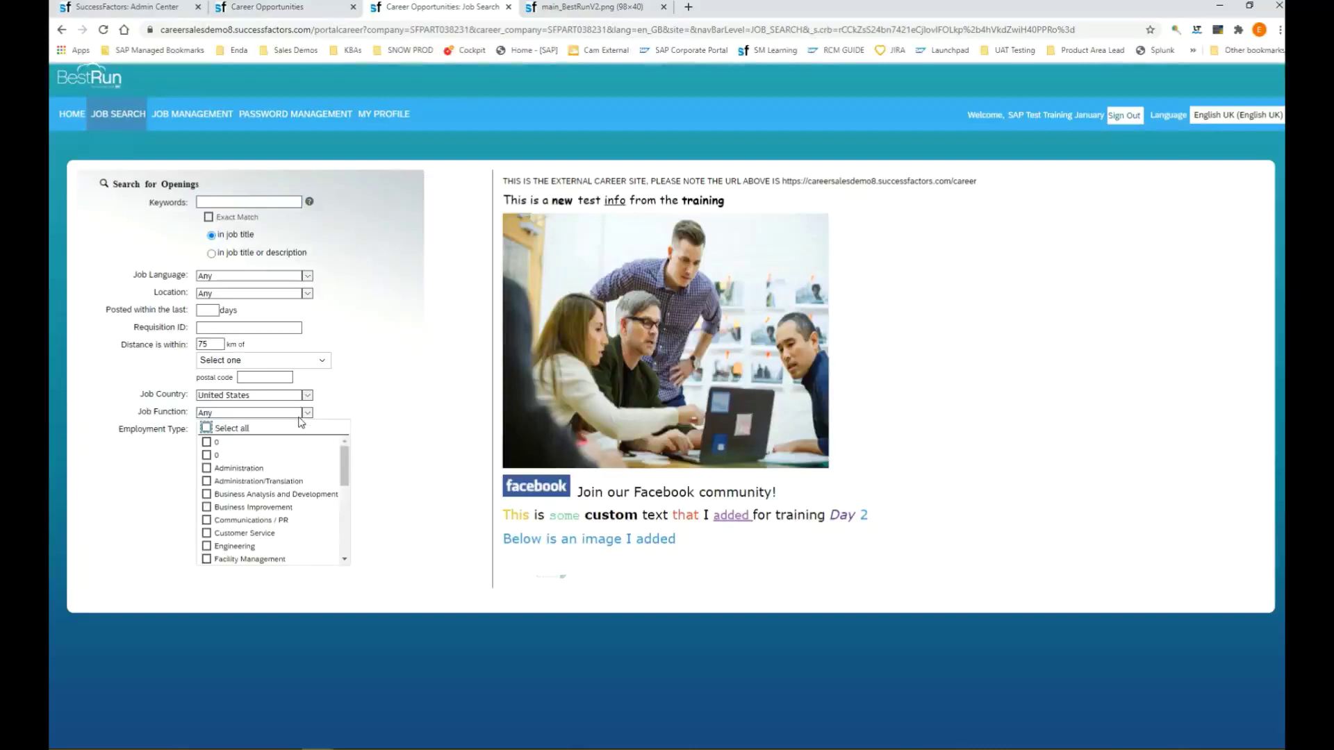
{"action": "scroll", "coordinate": [286, 521], "scroll_direction": "down", "scroll_amount": 5}
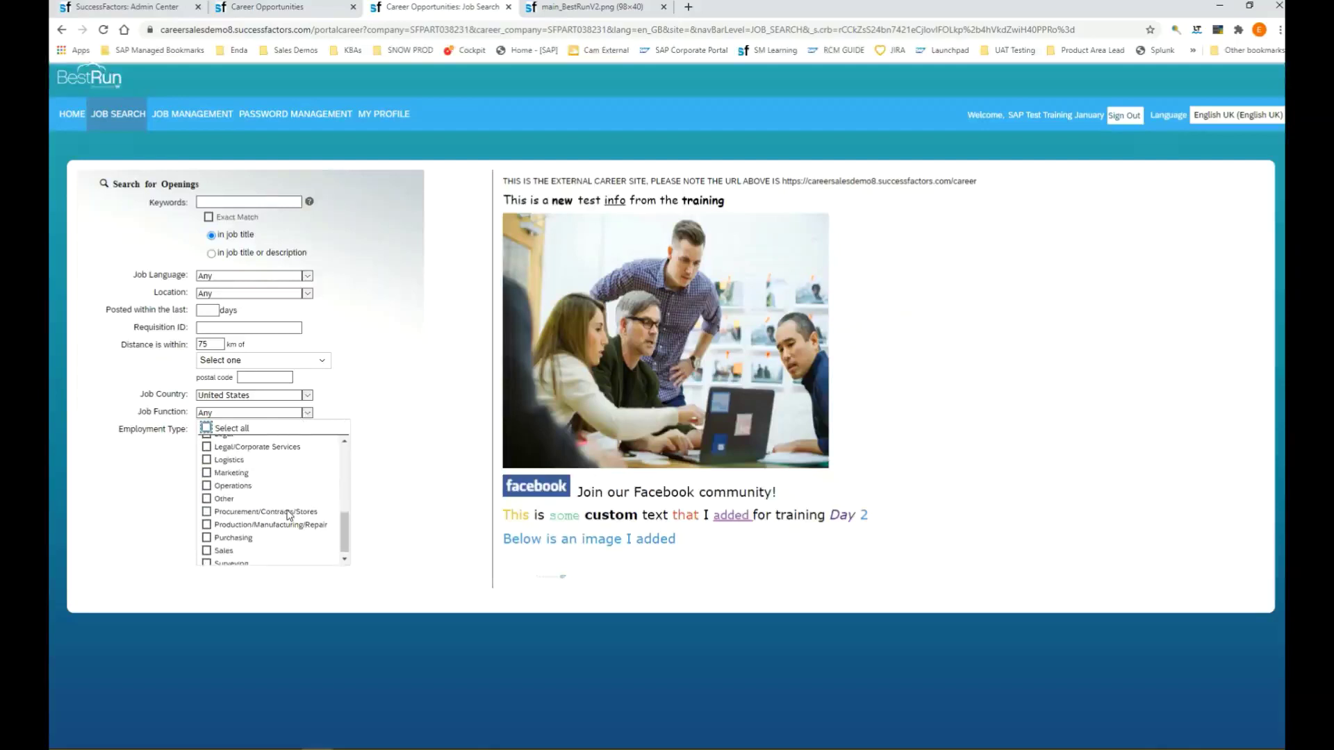
{"action": "left_click", "coordinate": [278, 512]}
{"action": "left_click", "coordinate": [235, 431]}
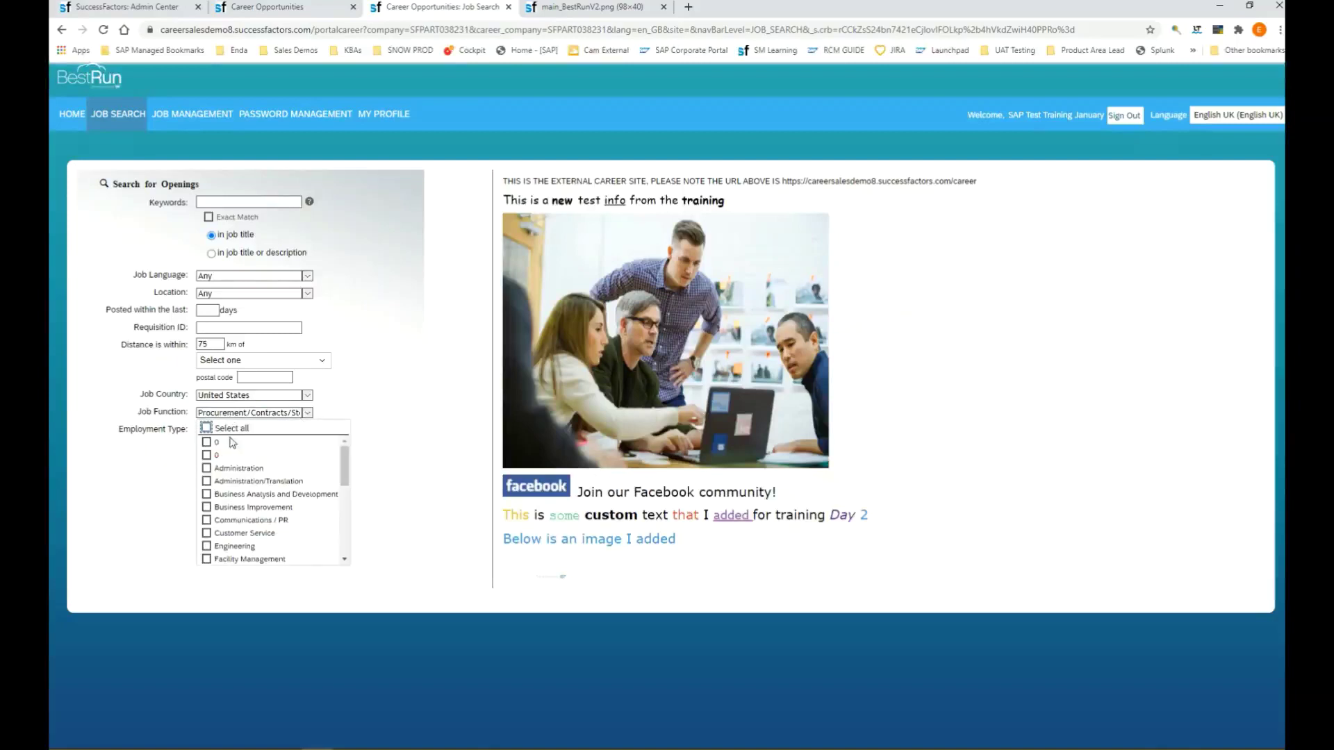
{"action": "left_click", "coordinate": [207, 468]}
{"action": "left_click", "coordinate": [273, 514]}
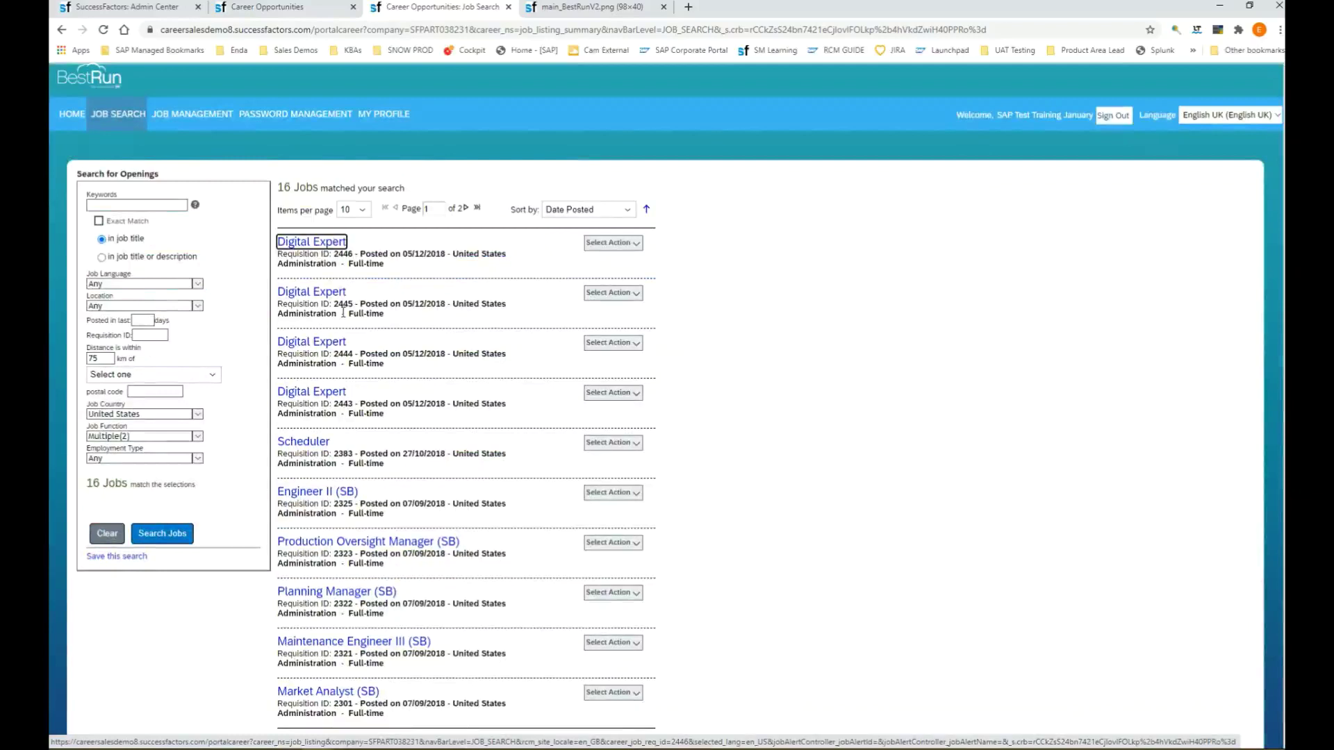
Step: Open the Digital Expert (2446) posting and review its description and Education requirement
{"action": "left_click", "coordinate": [327, 244]}
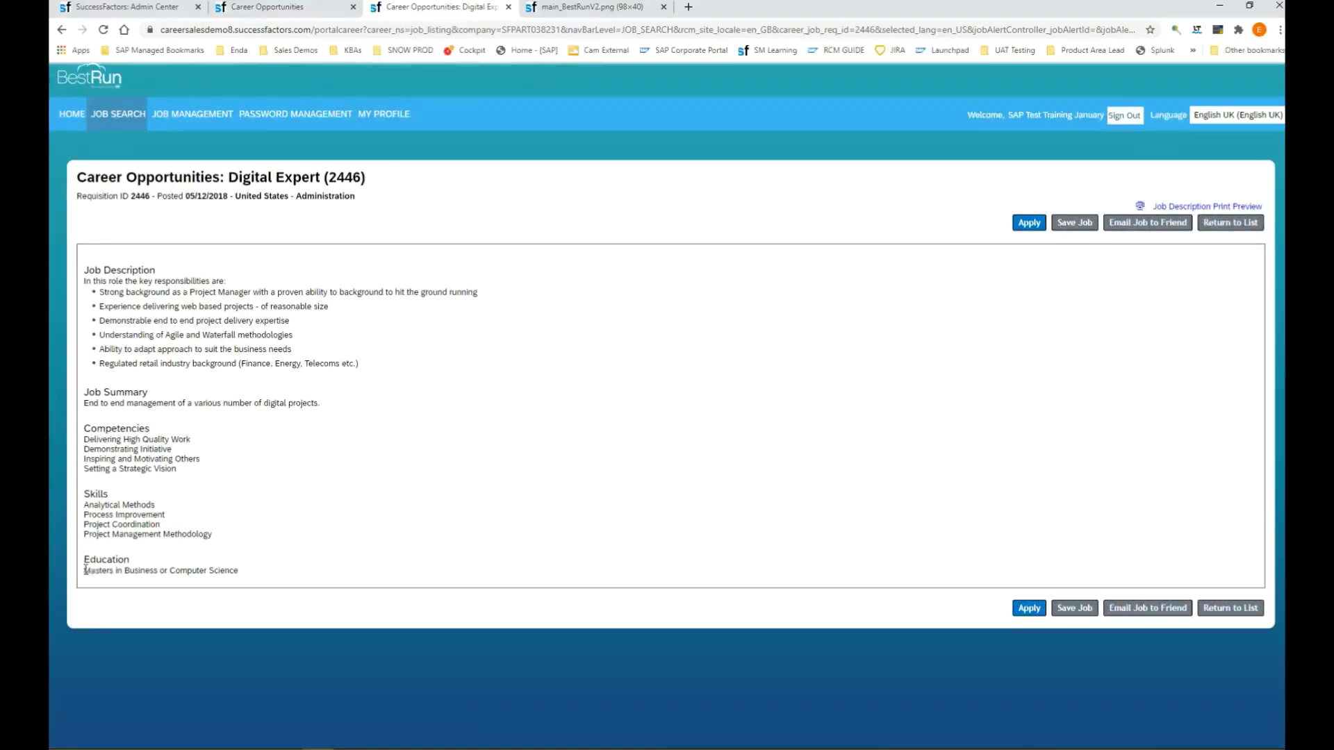
{"action": "left_click", "coordinate": [86, 570]}
{"action": "left_click", "coordinate": [288, 570], "text": "shift"}
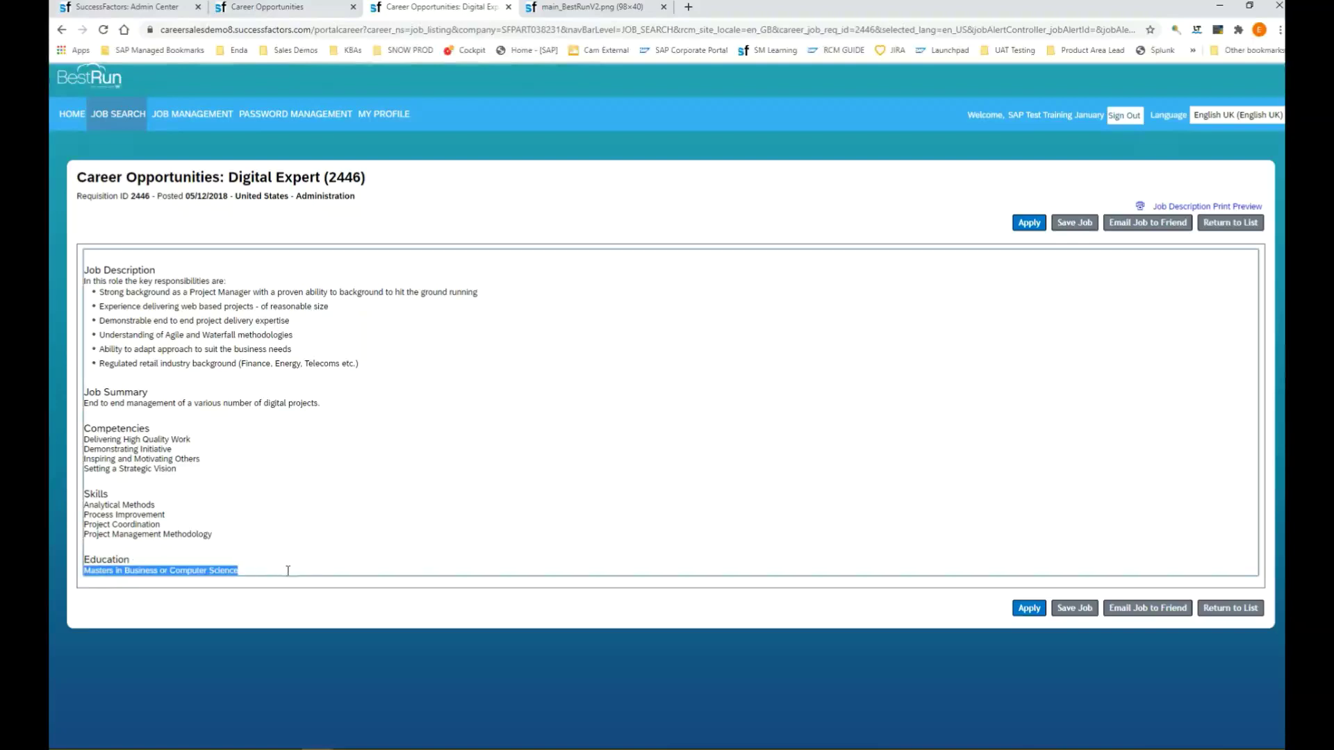
{"action": "left_click", "coordinate": [625, 200]}
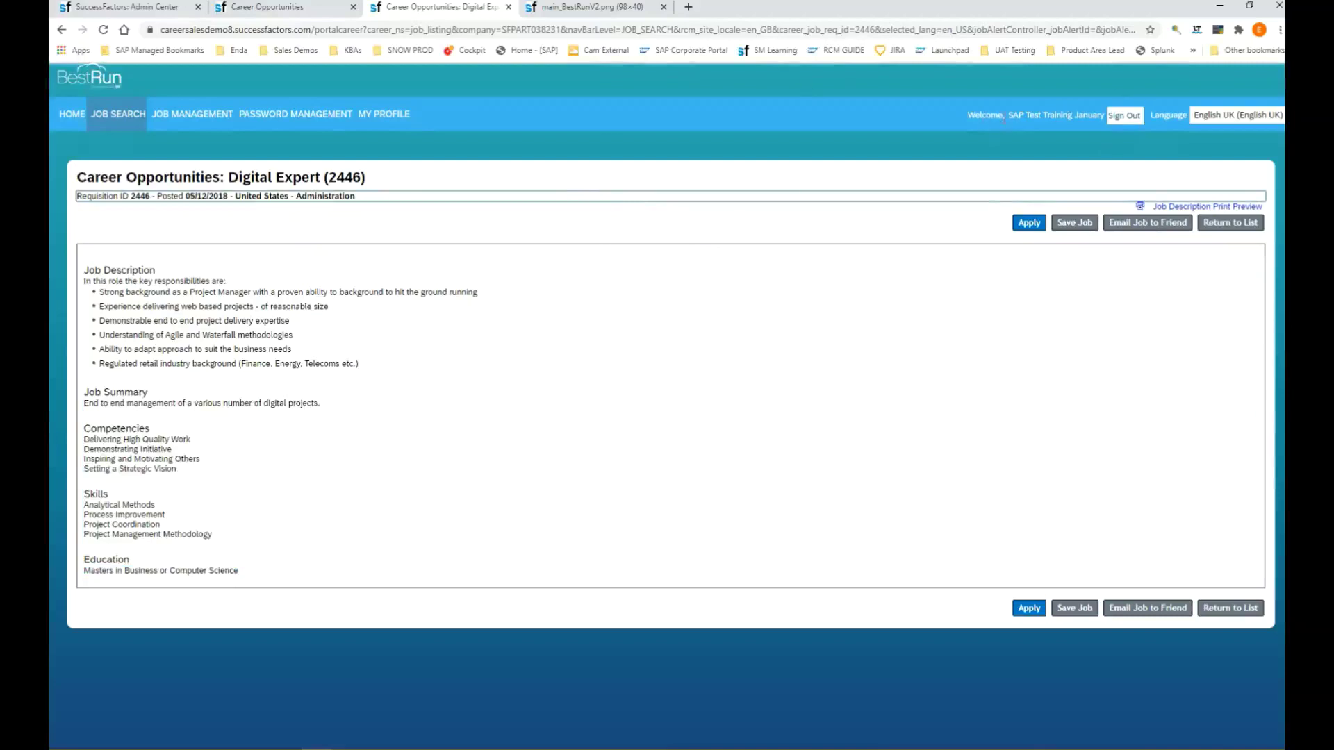
Step: Highlight the signed-in user's name, start the Digital Expert application, and return to PowerPoint
{"action": "left_click_drag", "start_coordinate": [1003, 118], "coordinate": [1074, 114]}
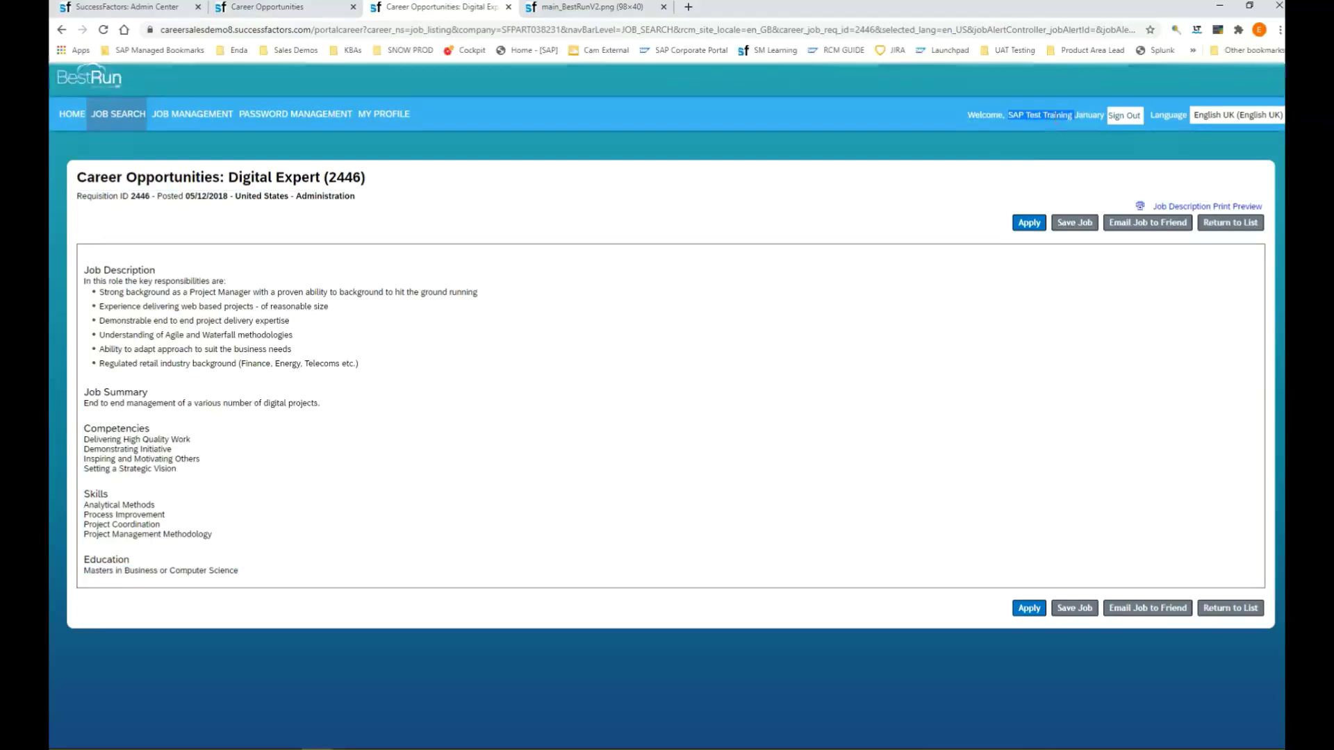
{"action": "left_click", "coordinate": [1030, 223]}
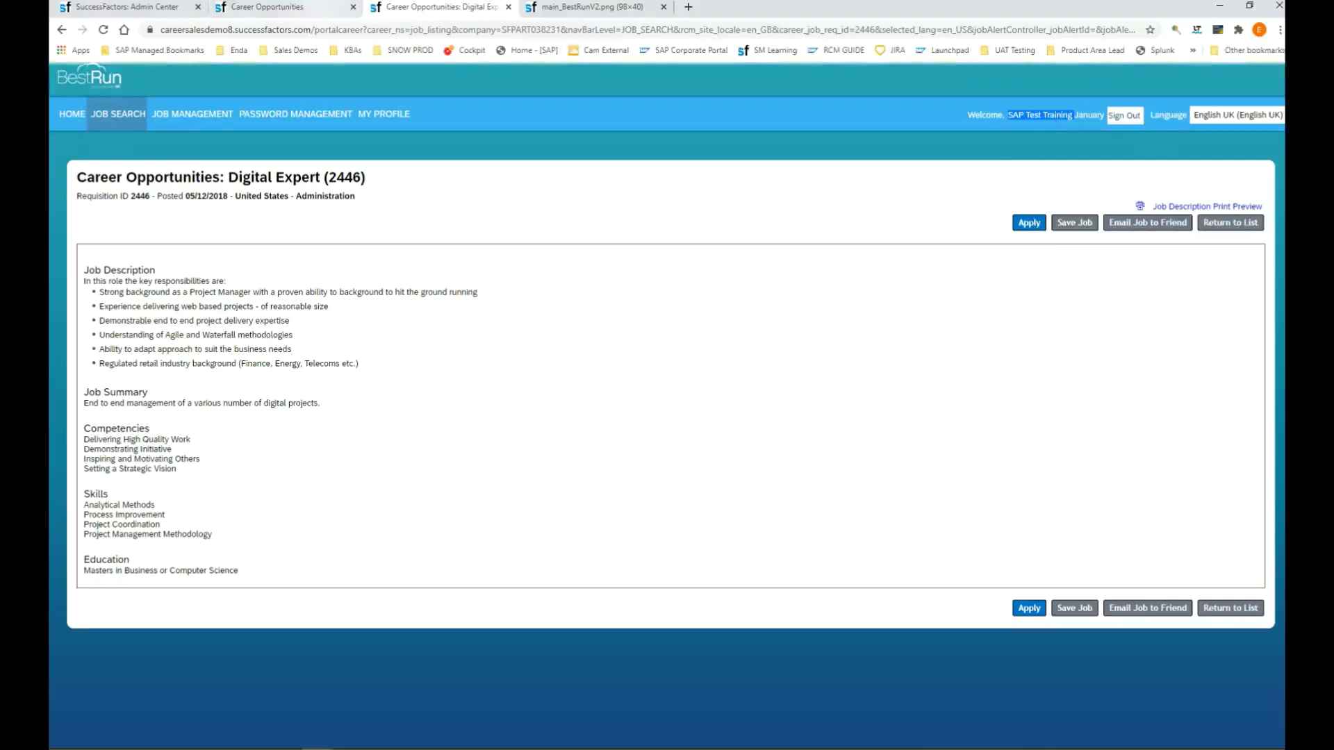
{"action": "key", "text": "alt+Tab"}
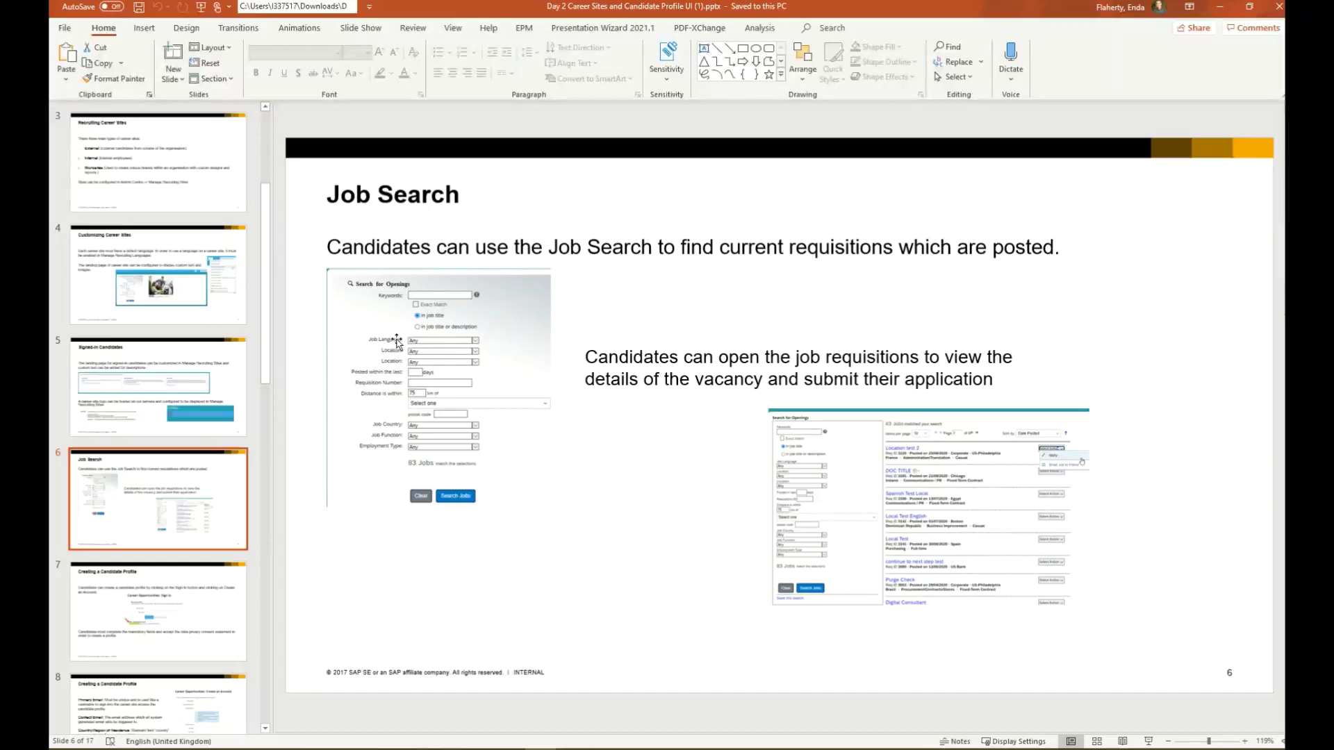
{"action": "scroll", "coordinate": [259, 224], "scroll_direction": "up", "scroll_amount": 3}
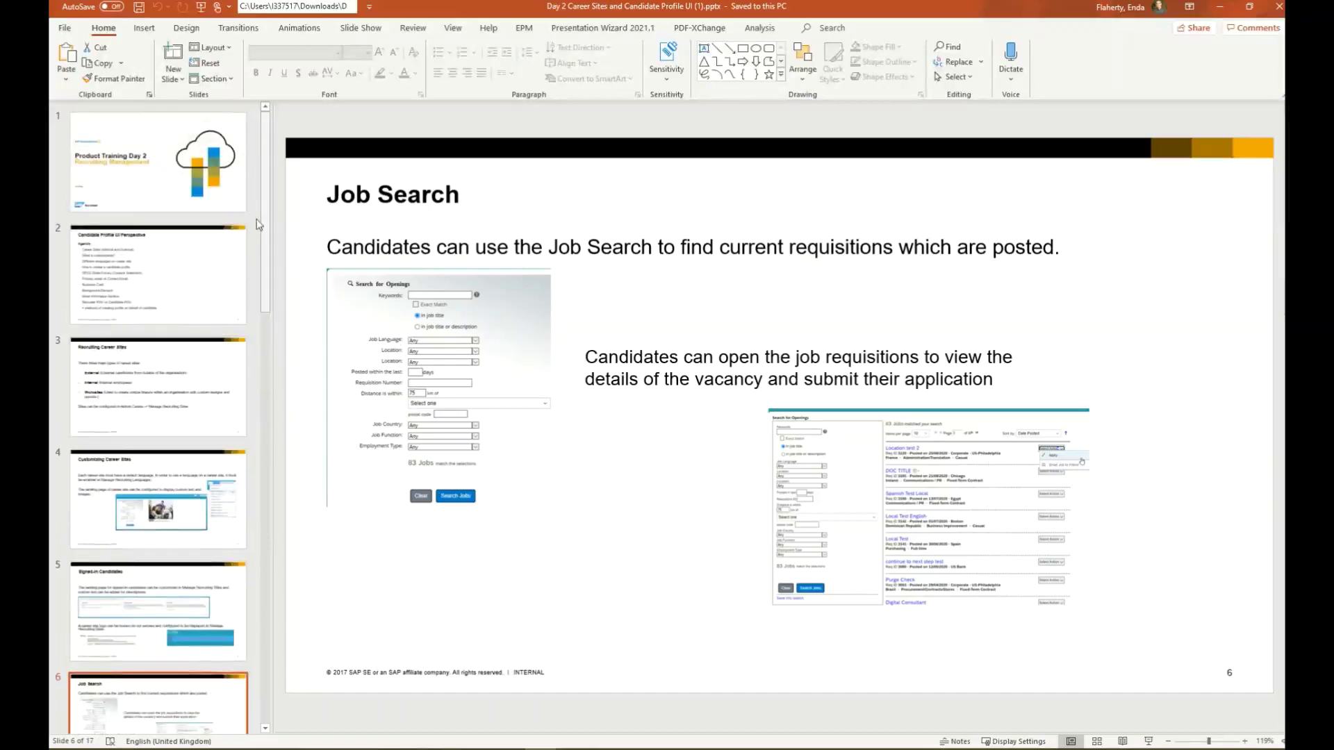